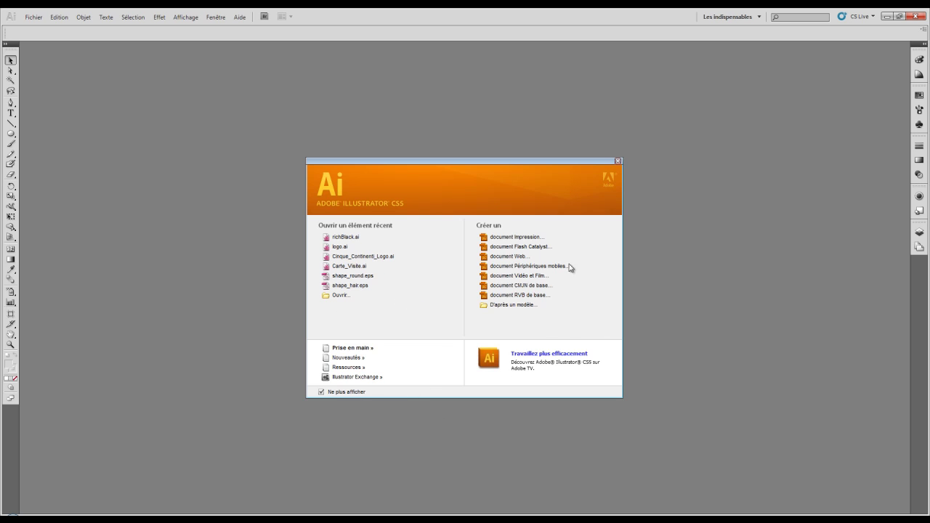
Close the welcome screen, reopen it from Aide > Ecran de bienvenue, and close it again
{"action": "left_click", "coordinate": [618, 160]}
{"action": "left_click", "coordinate": [241, 18]}
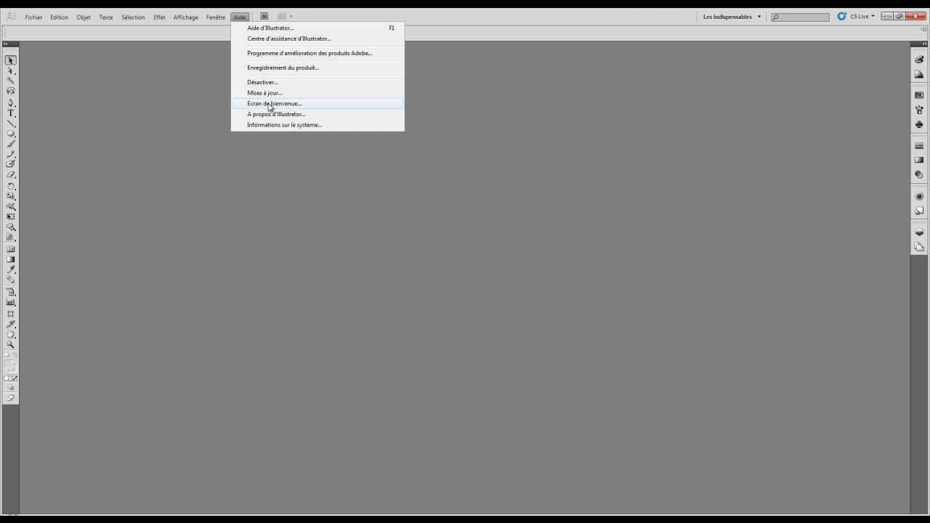
{"action": "left_click", "coordinate": [270, 104]}
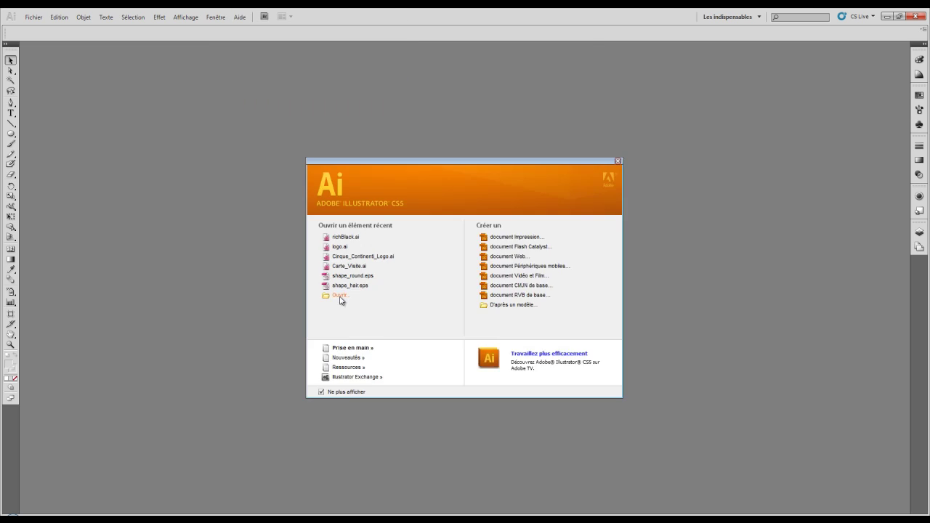
{"action": "left_click", "coordinate": [618, 161]}
Open shape_hair.eps from the AI_EPS folder
{"action": "left_click", "coordinate": [34, 17]}
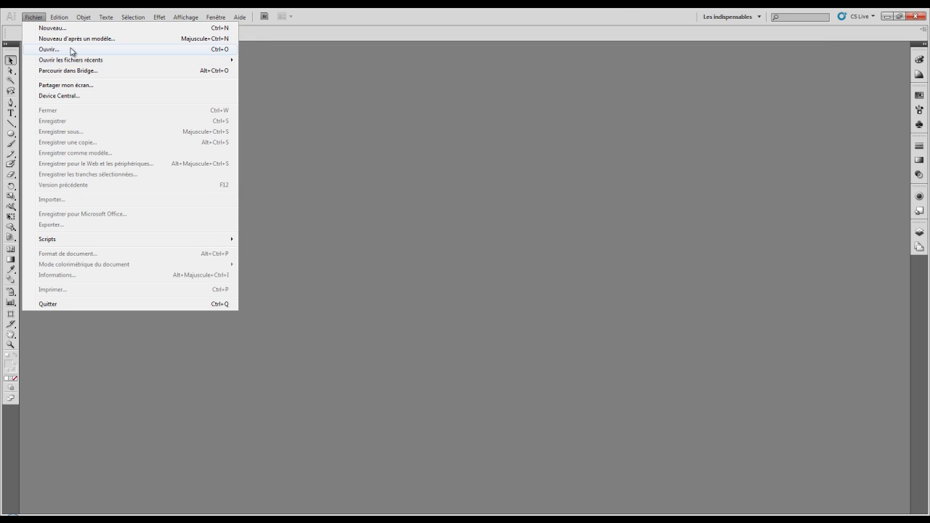
{"action": "left_click", "coordinate": [224, 51]}
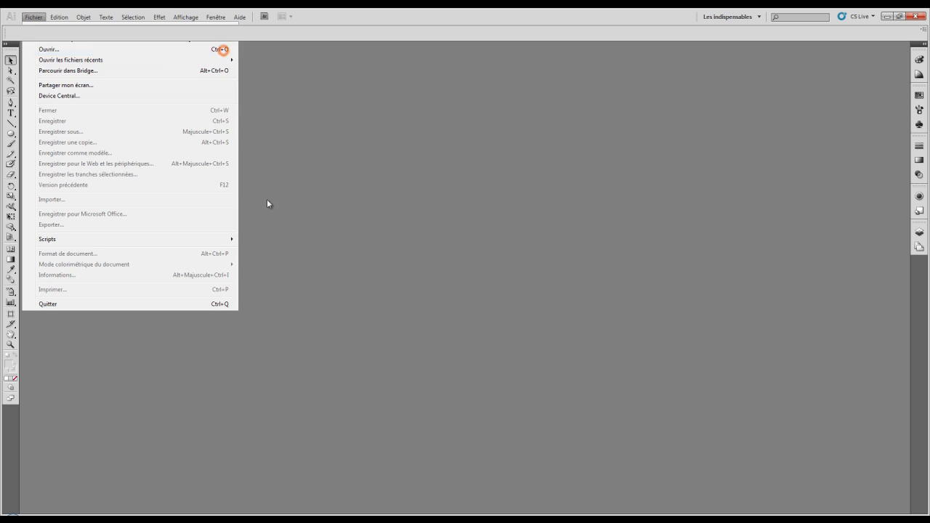
{"action": "mouse_move", "coordinate": [195, 137]}
{"action": "left_mouse_down"}
{"action": "mouse_move", "coordinate": [373, 140]}
{"action": "mouse_move", "coordinate": [365, 142]}
{"action": "left_mouse_up"}
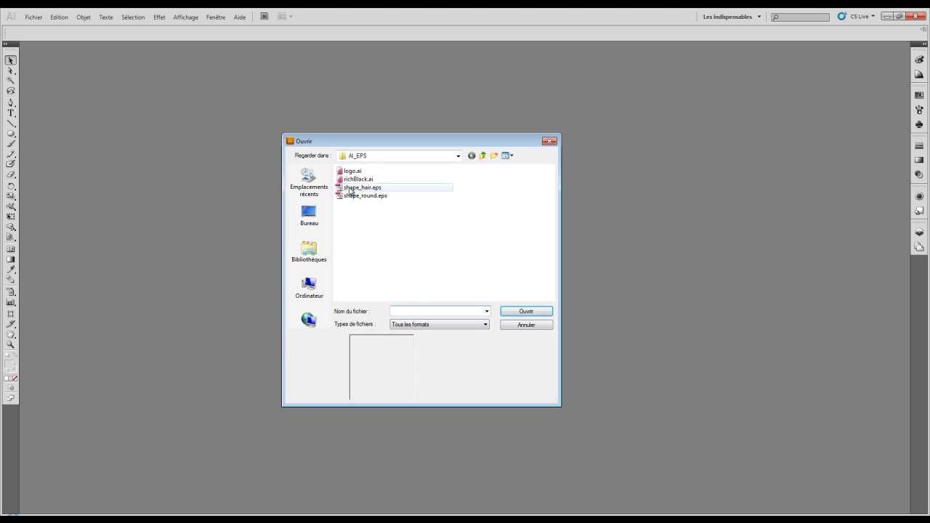
{"action": "left_click", "coordinate": [349, 188]}
{"action": "left_click", "coordinate": [528, 312]}
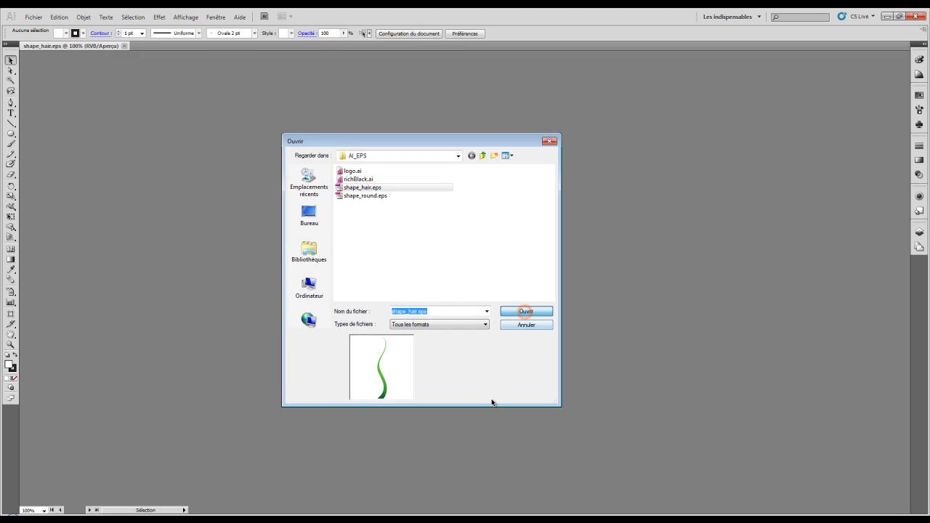
{"action": "key", "text": "a"}
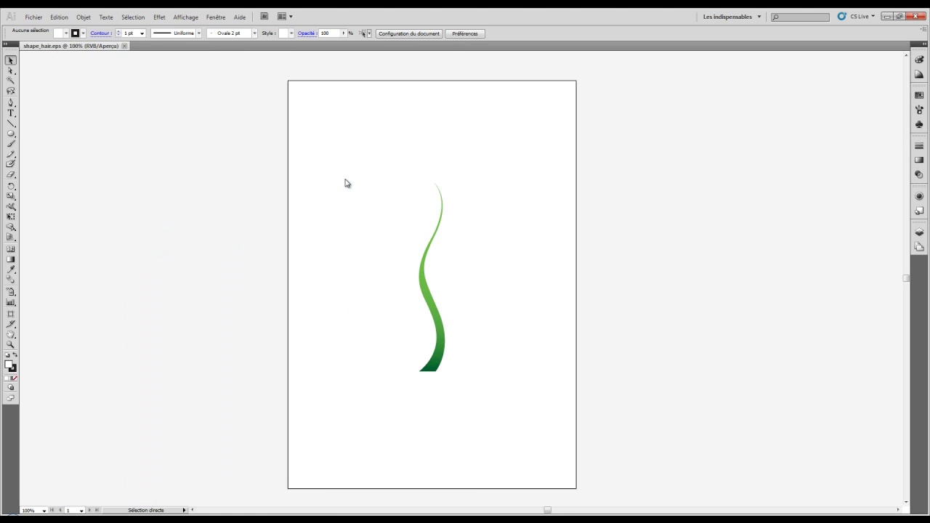
Open logo.ai, richBlack.ai and shape_round.eps together from the AI_EPS folder
{"action": "key", "text": "ctrl+o"}
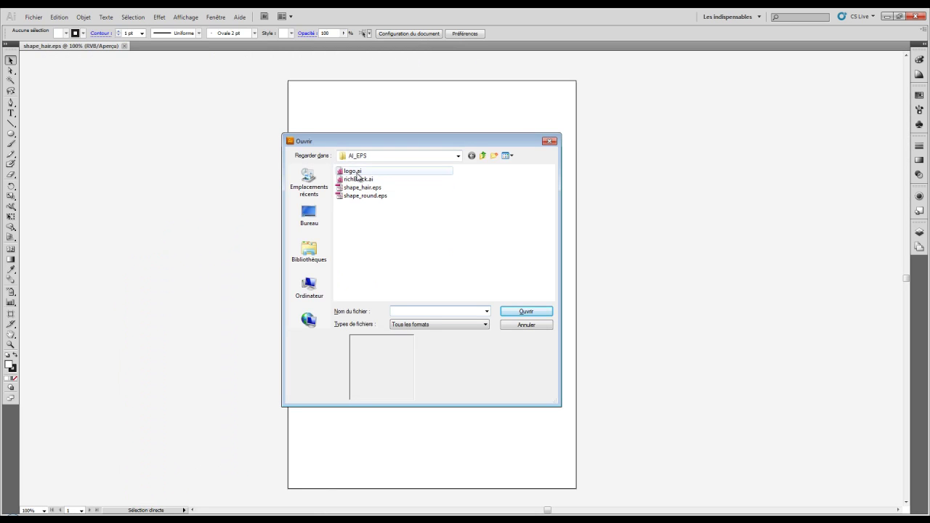
{"action": "left_click", "coordinate": [357, 172]}
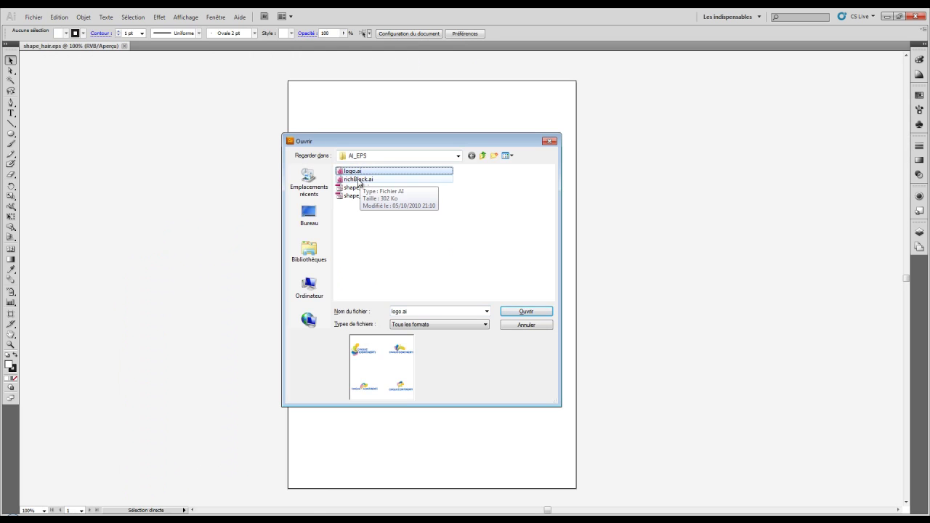
{"action": "left_click", "coordinate": [358, 180], "text": "ctrl"}
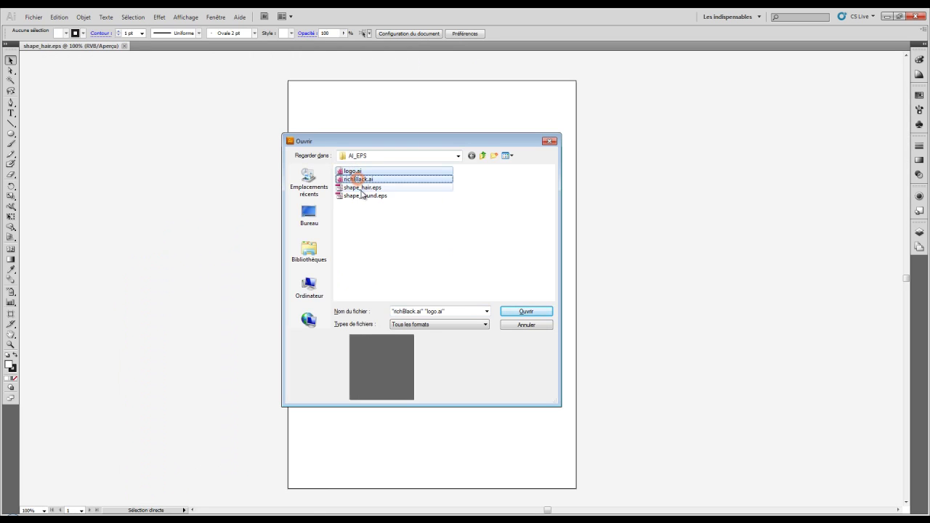
{"action": "left_click", "coordinate": [529, 316]}
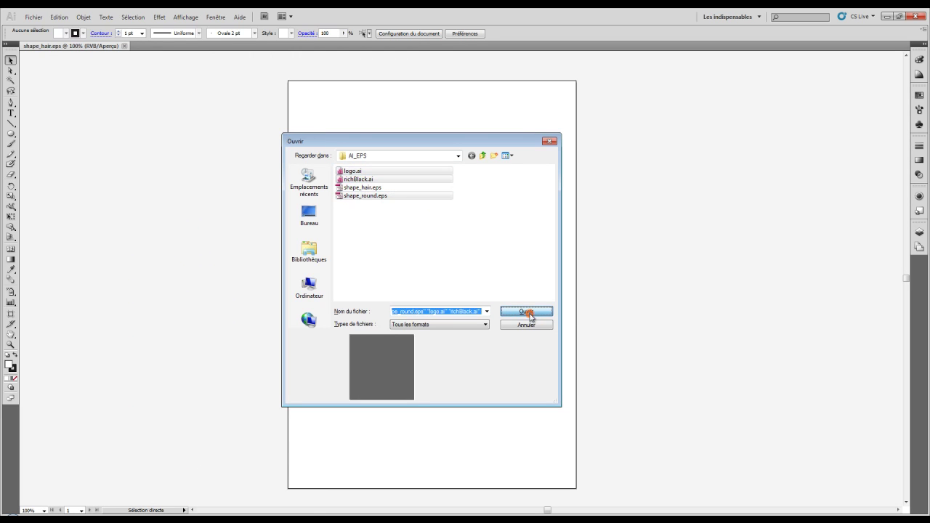
Dismiss the missing-font warning and switch through the four document tabs
{"action": "left_click", "coordinate": [547, 224]}
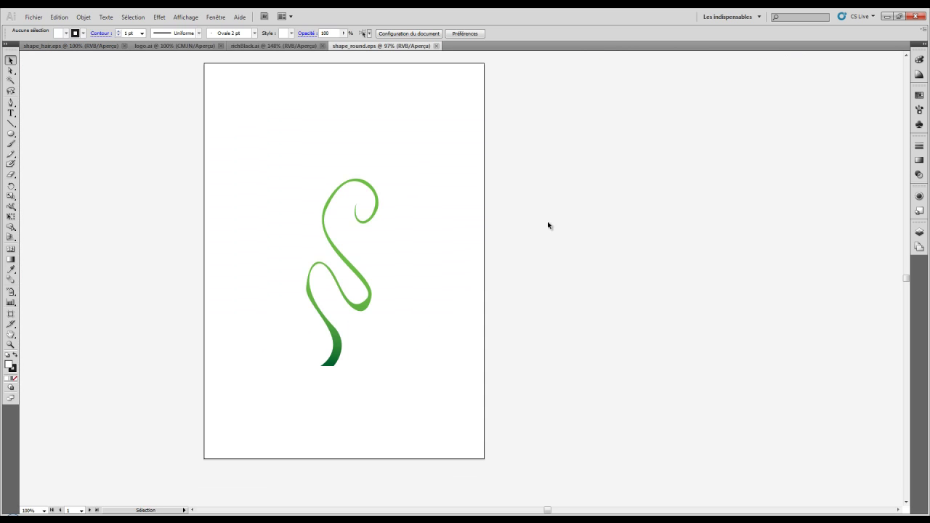
{"action": "left_click", "coordinate": [85, 46]}
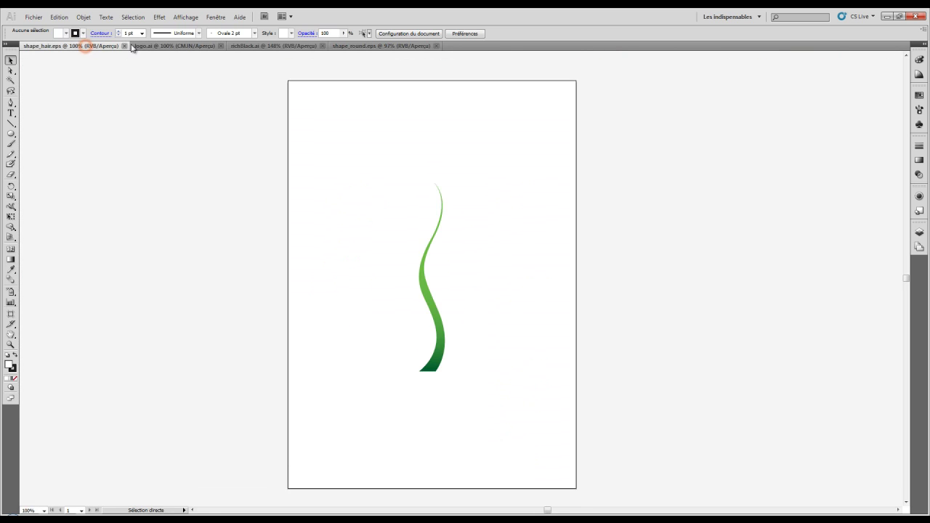
{"action": "left_click", "coordinate": [153, 46]}
{"action": "left_click", "coordinate": [249, 46]}
{"action": "left_click", "coordinate": [352, 46]}
{"action": "left_click", "coordinate": [270, 46]}
{"action": "left_click", "coordinate": [191, 46]}
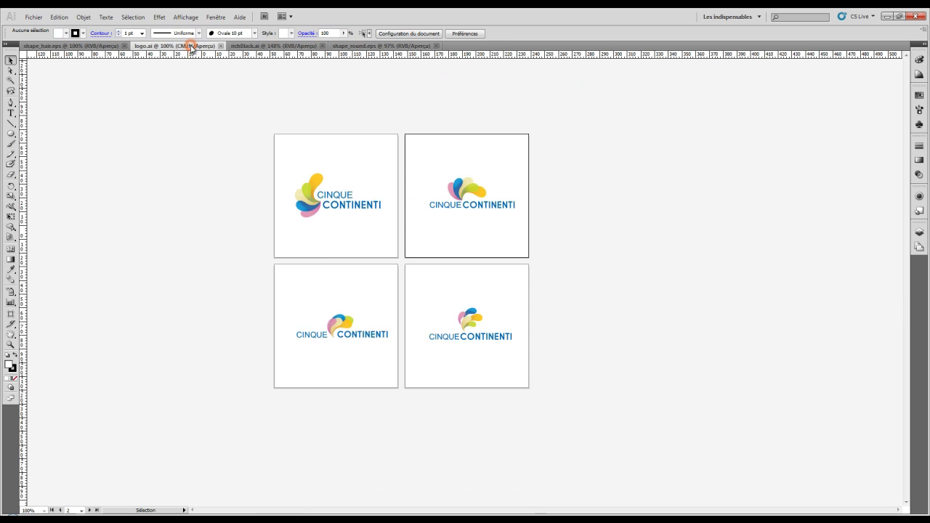
{"action": "left_click", "coordinate": [117, 46]}
{"action": "left_click", "coordinate": [162, 45]}
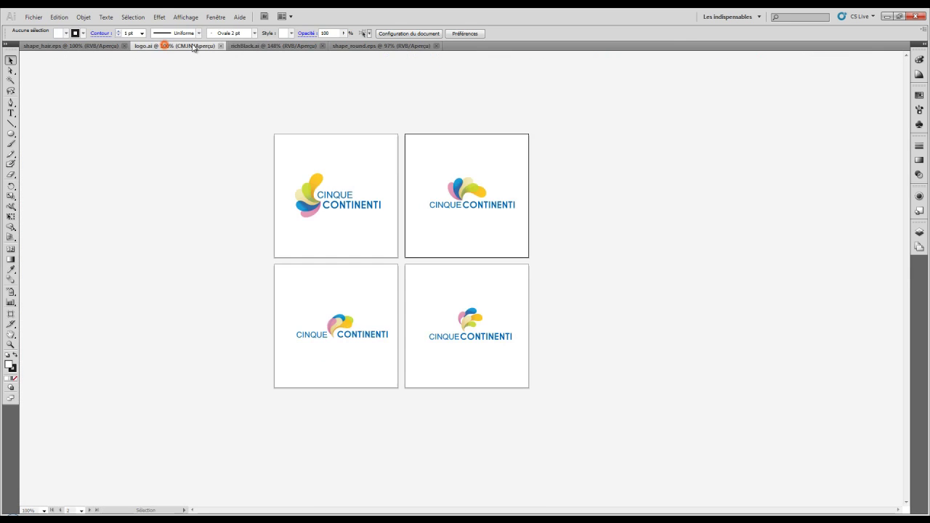
{"action": "left_click", "coordinate": [259, 46]}
{"action": "left_click", "coordinate": [346, 47]}
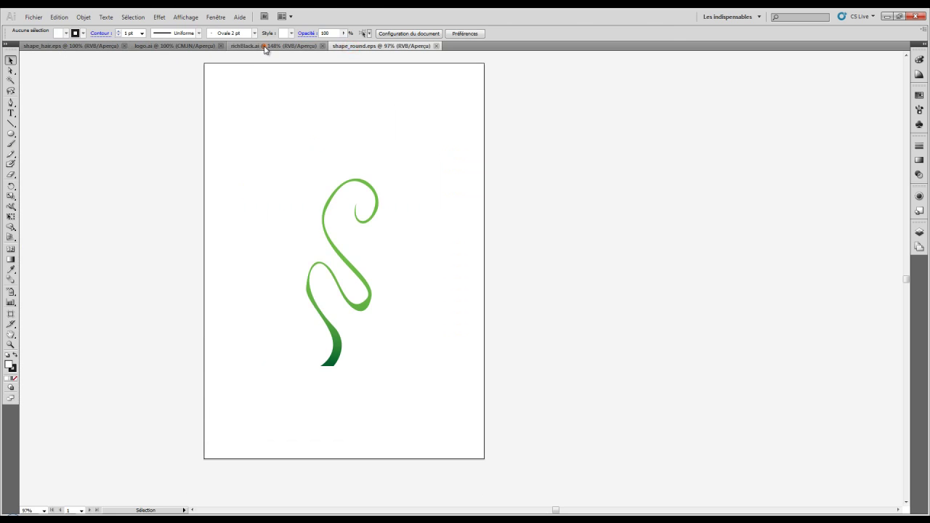
{"action": "left_click", "coordinate": [266, 46]}
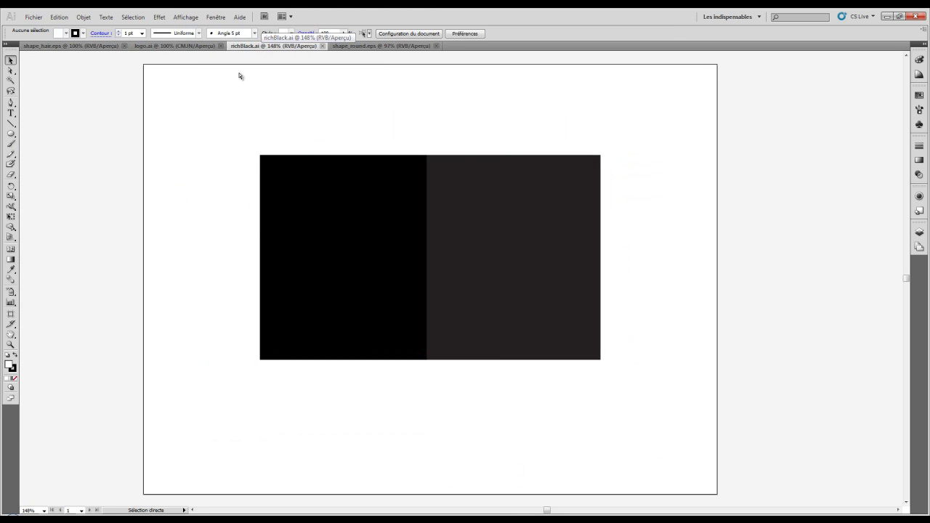
Cycle documents with Ctrl+Tab and move the richBlack.ai tab to the end
{"action": "key", "text": "ctrl+Tab"}
{"action": "key", "text": "ctrl+Tab"}
{"action": "key", "text": "ctrl+Tab"}
{"action": "key", "text": "ctrl+Tab"}
{"action": "key", "text": "ctrl+Tab"}
{"action": "key", "text": "ctrl+Tab"}
{"action": "key", "text": "ctrl+Tab"}
{"action": "key", "text": "ctrl+Tab"}
{"action": "key", "text": "ctrl+Tab"}
{"action": "key", "text": "ctrl+Tab"}
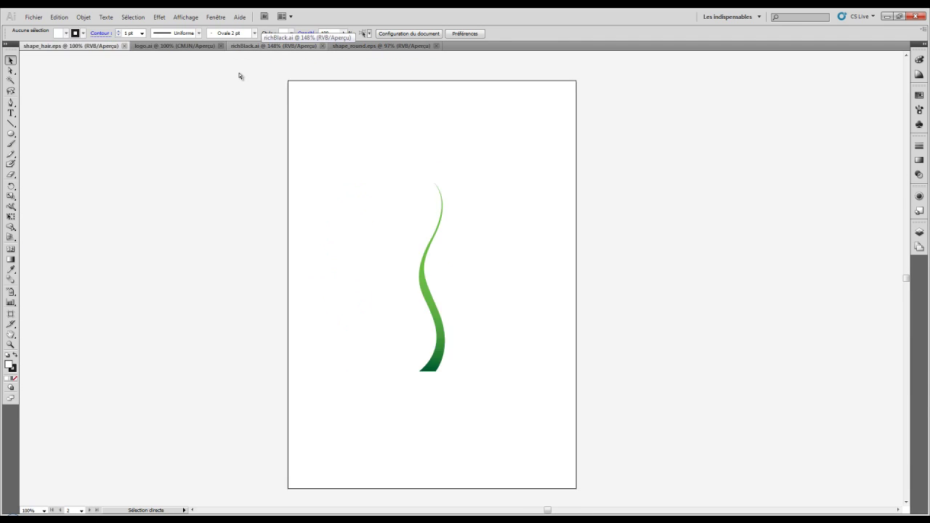
{"action": "key", "text": "ctrl+Tab"}
{"action": "key", "text": "ctrl+Tab"}
{"action": "key", "text": "ctrl+Tab"}
{"action": "key", "text": "ctrl+Tab"}
{"action": "key", "text": "ctrl+Tab"}
{"action": "key", "text": "ctrl+Tab"}
{"action": "mouse_move", "coordinate": [260, 46]}
{"action": "left_mouse_down"}
{"action": "mouse_move", "coordinate": [262, 70]}
{"action": "mouse_move", "coordinate": [314, 52]}
{"action": "left_mouse_up"}
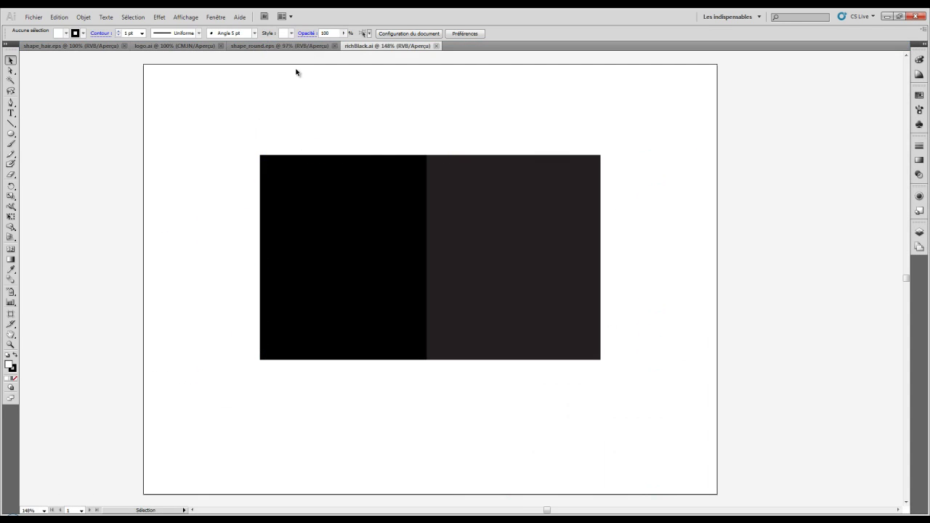
Float every document in its own window via Fenêtre > Disposition > Tout faire flotter
{"action": "left_click", "coordinate": [216, 17]}
{"action": "mouse_move", "coordinate": [240, 42]}
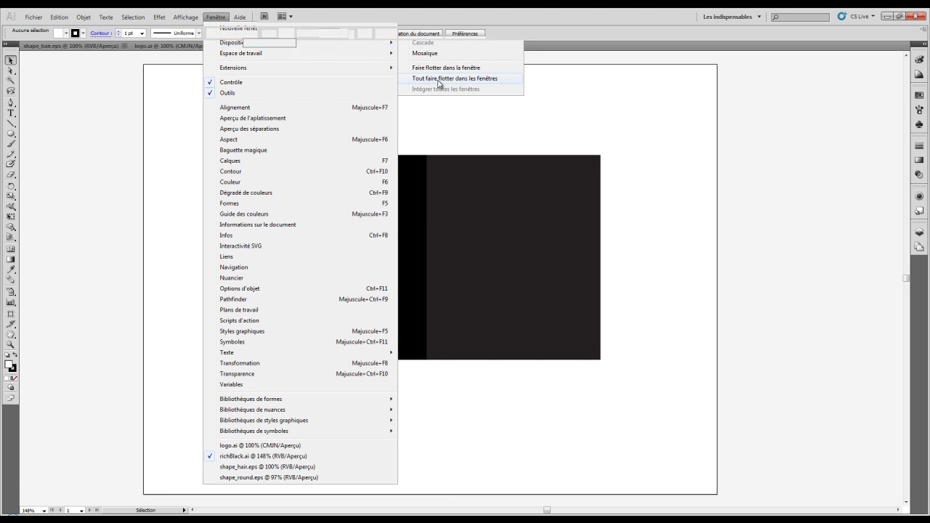
{"action": "left_click", "coordinate": [467, 79]}
{"action": "mouse_move", "coordinate": [159, 50]}
{"action": "left_mouse_down"}
{"action": "mouse_move", "coordinate": [218, 87]}
{"action": "mouse_move", "coordinate": [241, 64]}
{"action": "mouse_move", "coordinate": [361, 70]}
{"action": "left_mouse_up"}
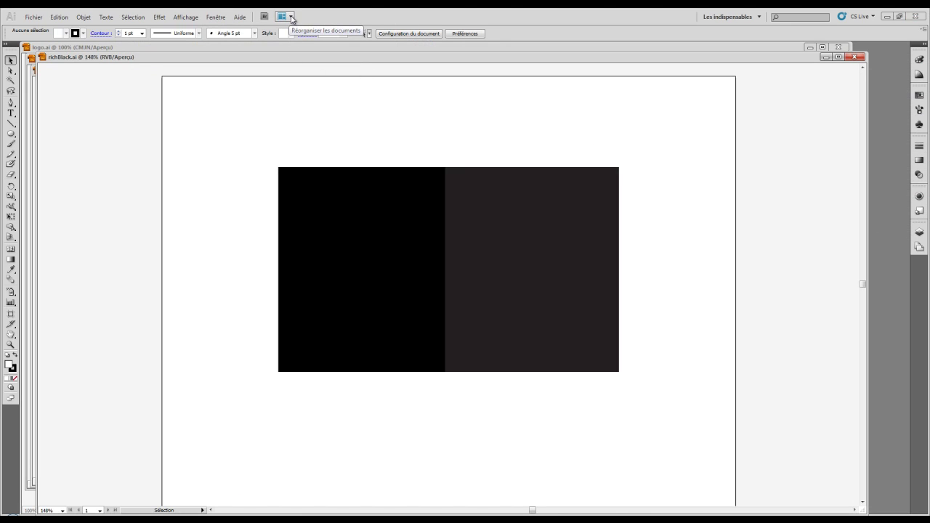
Tile the documents in a 2x2 grid, then as two vertical columns
{"action": "left_click", "coordinate": [292, 17]}
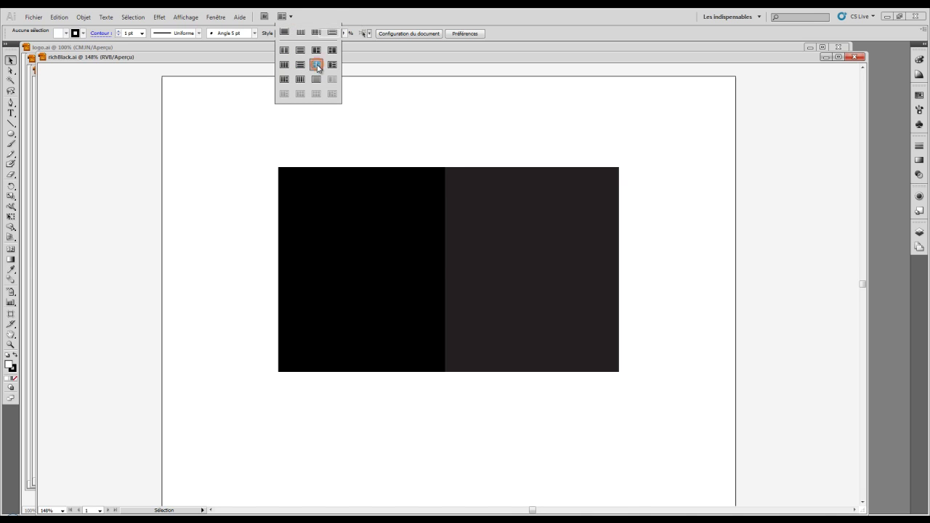
{"action": "left_click", "coordinate": [317, 65]}
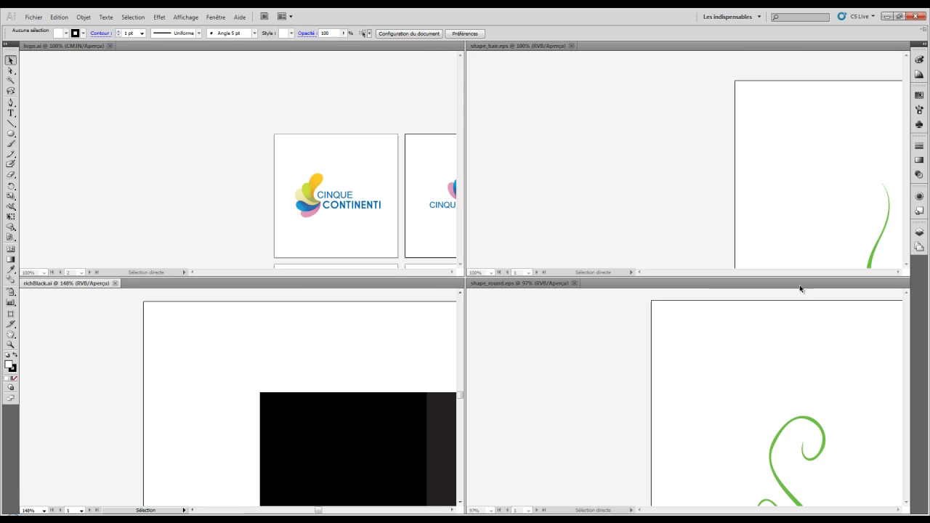
{"action": "left_click", "coordinate": [284, 16]}
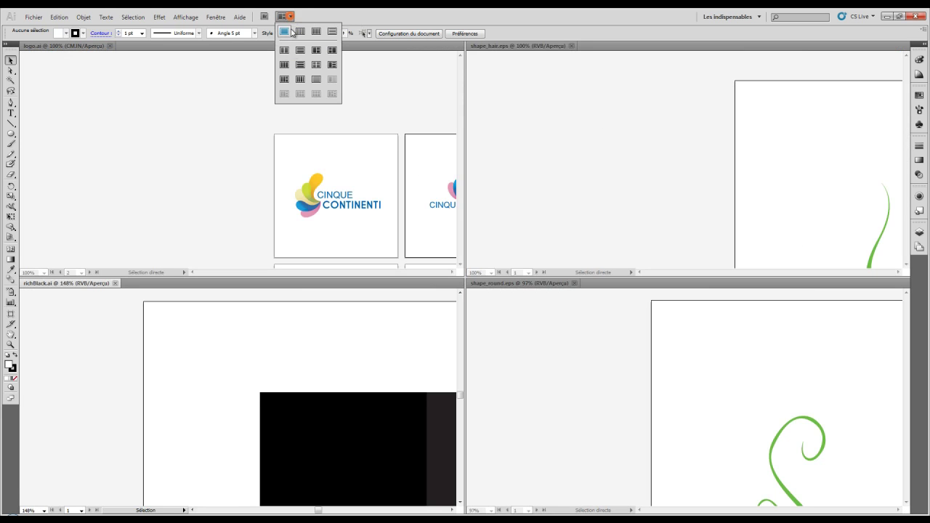
{"action": "left_click", "coordinate": [284, 52]}
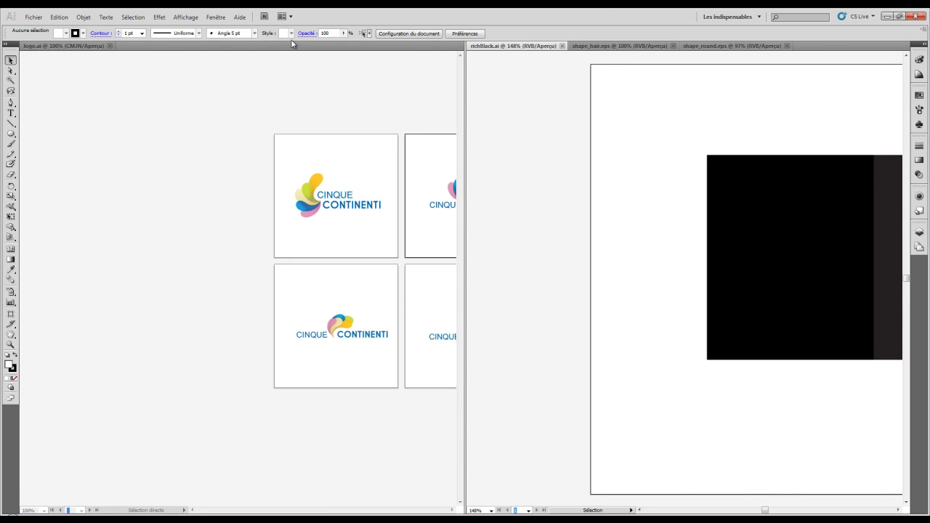
Browse richBlack.ai, shape_hair.eps and shape_round.eps in the second pane, then stack panes horizontally
{"action": "left_click", "coordinate": [81, 48]}
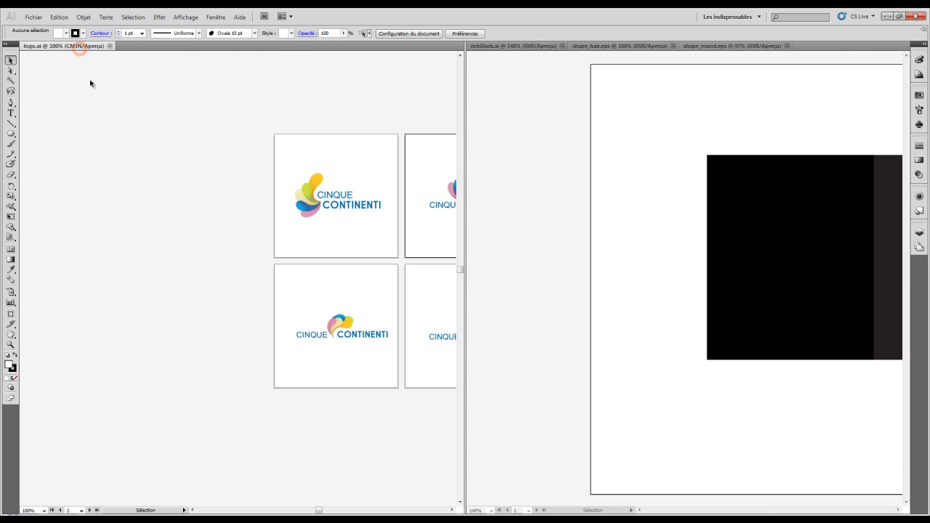
{"action": "left_click", "coordinate": [508, 47]}
{"action": "left_click", "coordinate": [643, 46]}
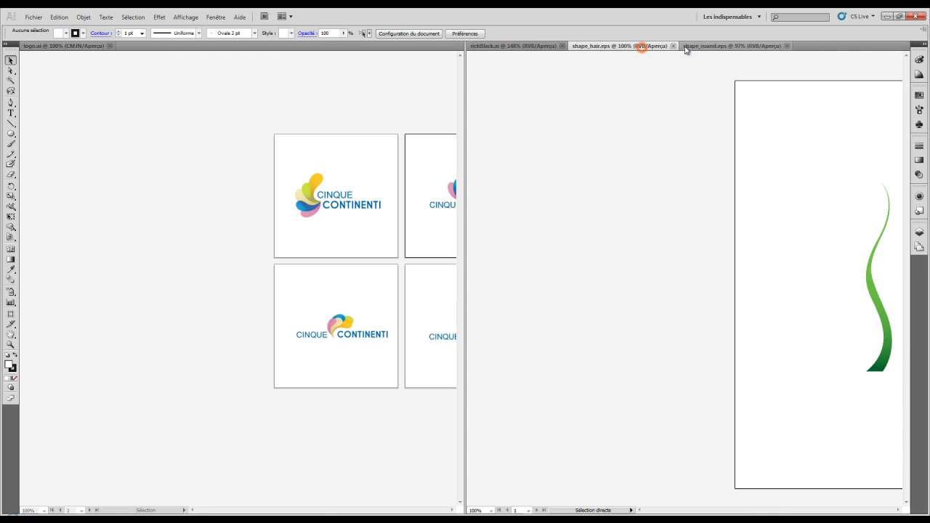
{"action": "left_click", "coordinate": [702, 46]}
{"action": "left_click", "coordinate": [513, 45]}
{"action": "left_click", "coordinate": [591, 45]}
{"action": "left_click", "coordinate": [698, 46]}
{"action": "left_click", "coordinate": [618, 46]}
{"action": "left_click", "coordinate": [524, 45]}
{"action": "left_click", "coordinate": [290, 16]}
{"action": "left_click", "coordinate": [300, 51]}
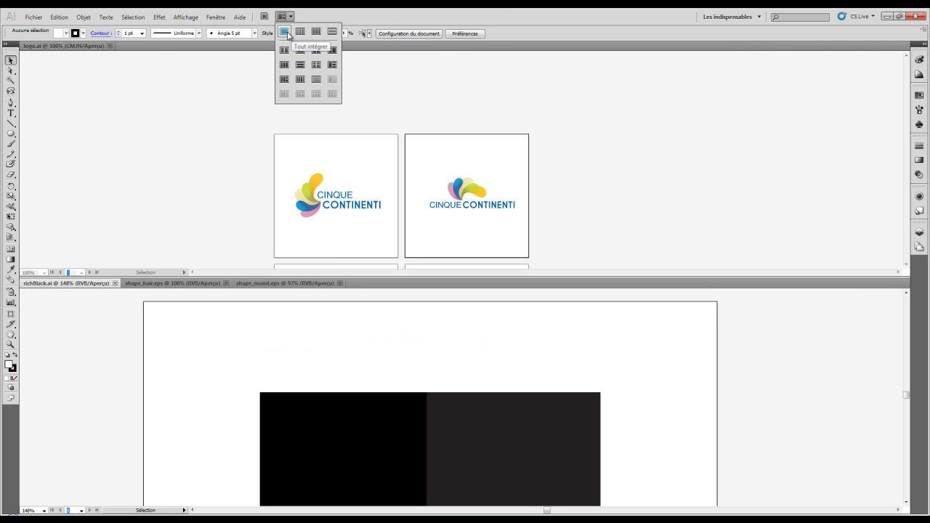
Merge all documents back into tabs and display shape_hair.eps
{"action": "left_click", "coordinate": [284, 32]}
{"action": "left_click", "coordinate": [161, 46]}
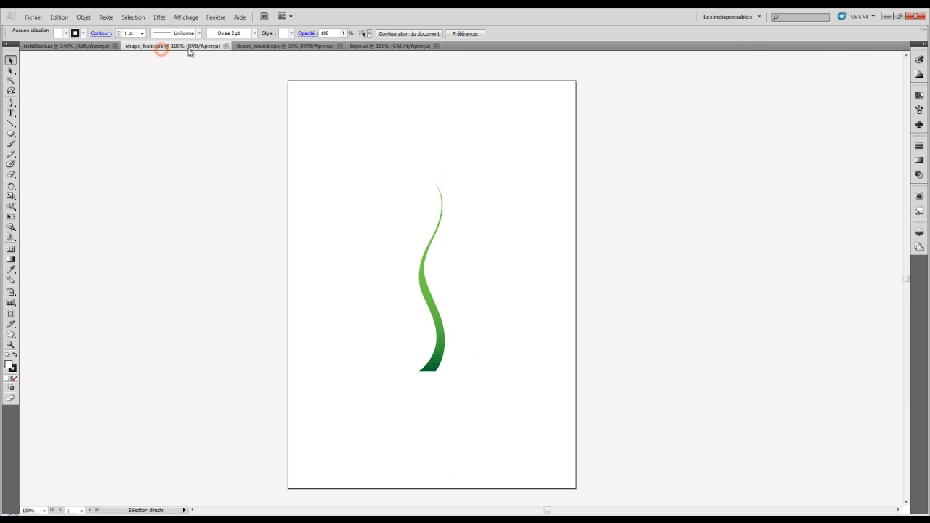
{"action": "left_click", "coordinate": [277, 46]}
{"action": "left_click", "coordinate": [357, 46]}
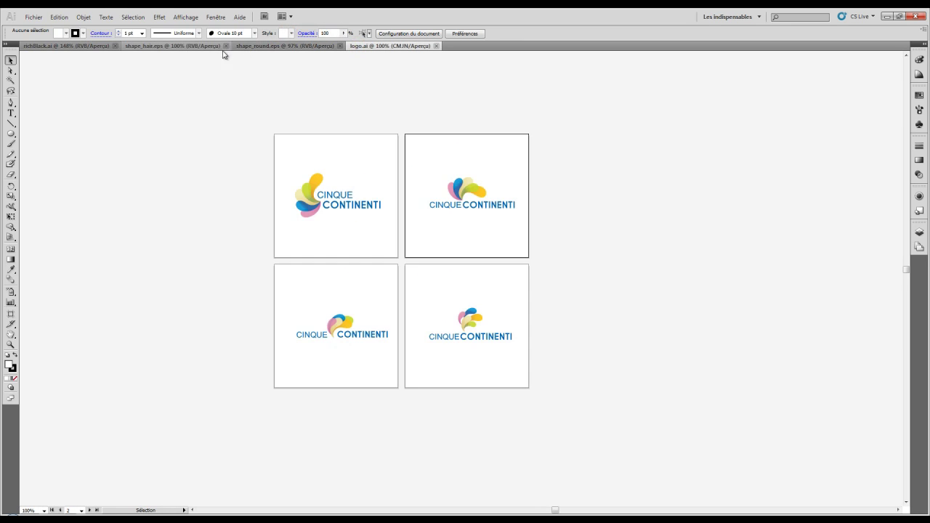
{"action": "left_click", "coordinate": [185, 45]}
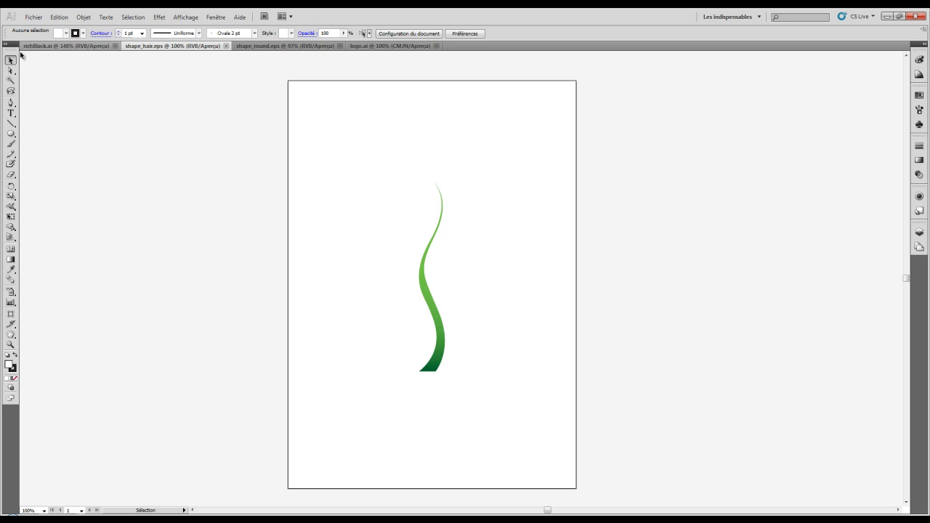
{"action": "left_click", "coordinate": [12, 114]}
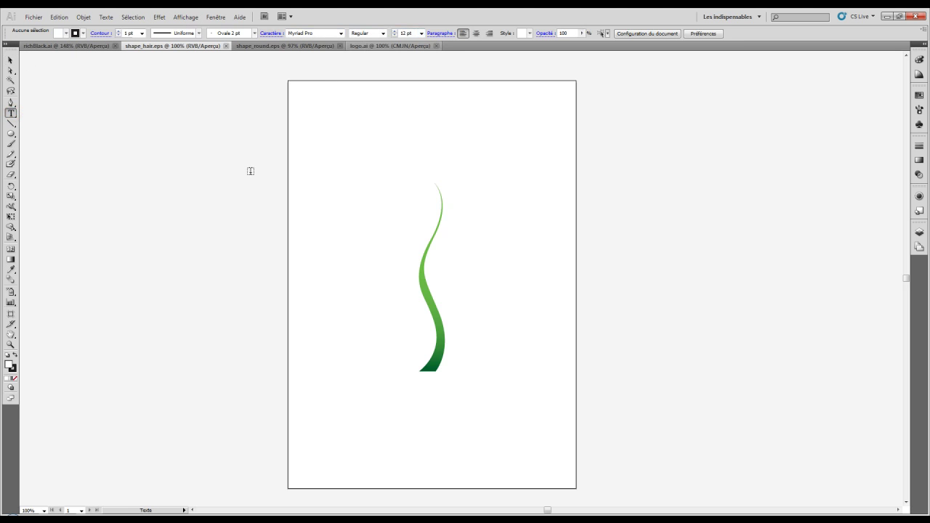
{"action": "left_click", "coordinate": [11, 60]}
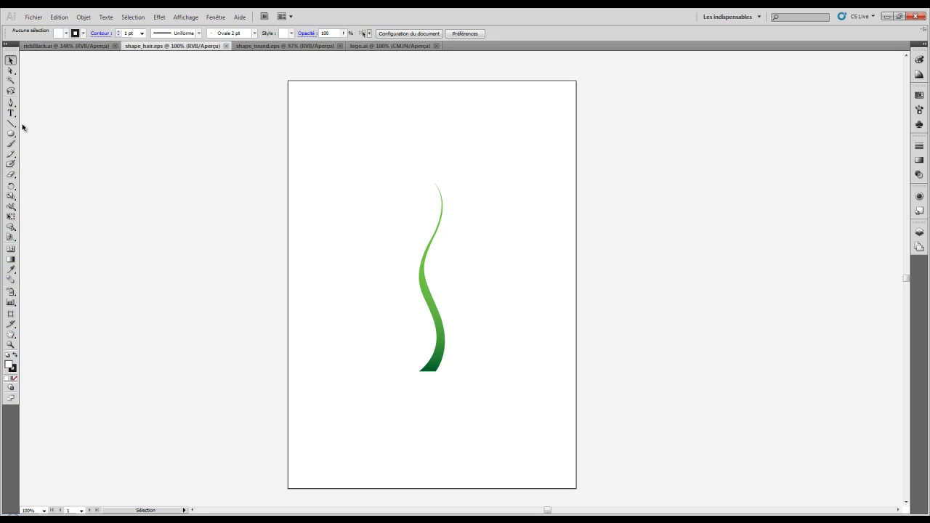
{"action": "left_click", "coordinate": [6, 46]}
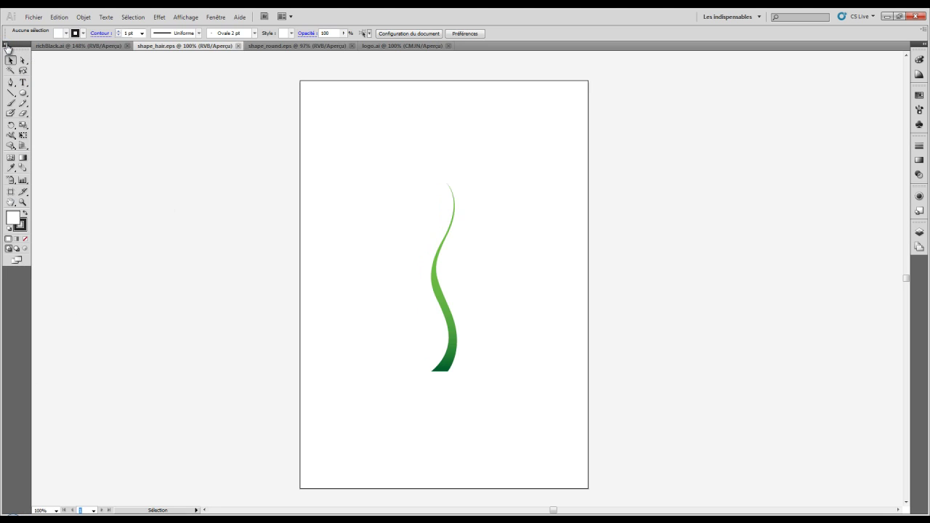
{"action": "left_click", "coordinate": [6, 46]}
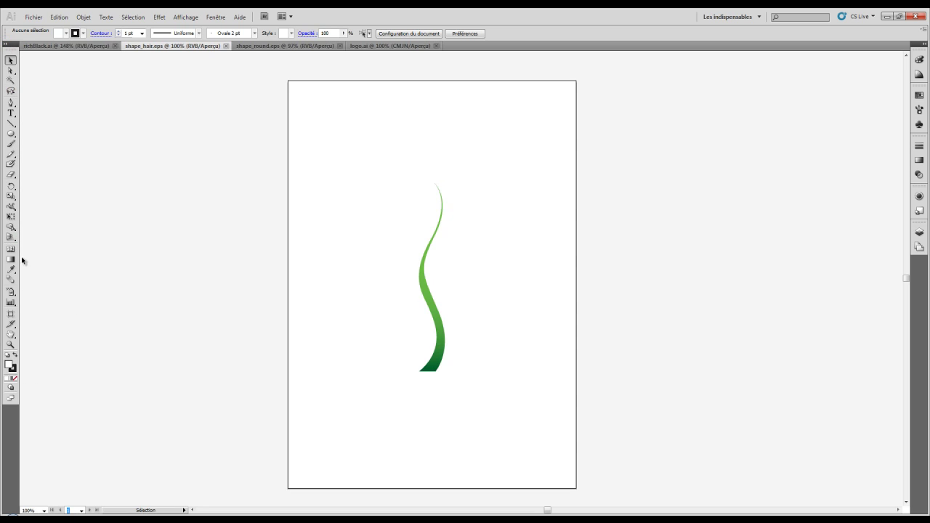
Toggle the right dock between expanded and icons, then widen it to show panel names
{"action": "left_click", "coordinate": [926, 45]}
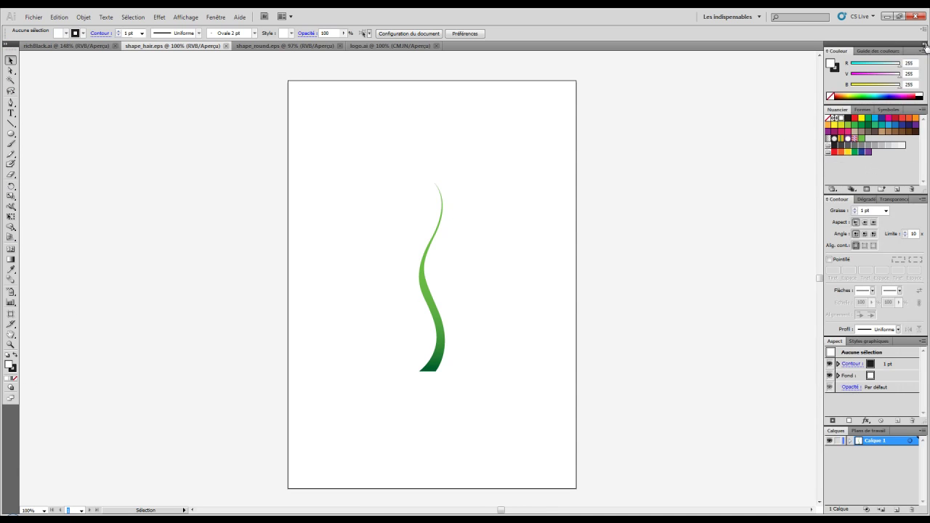
{"action": "left_click", "coordinate": [926, 46]}
{"action": "left_click", "coordinate": [926, 45]}
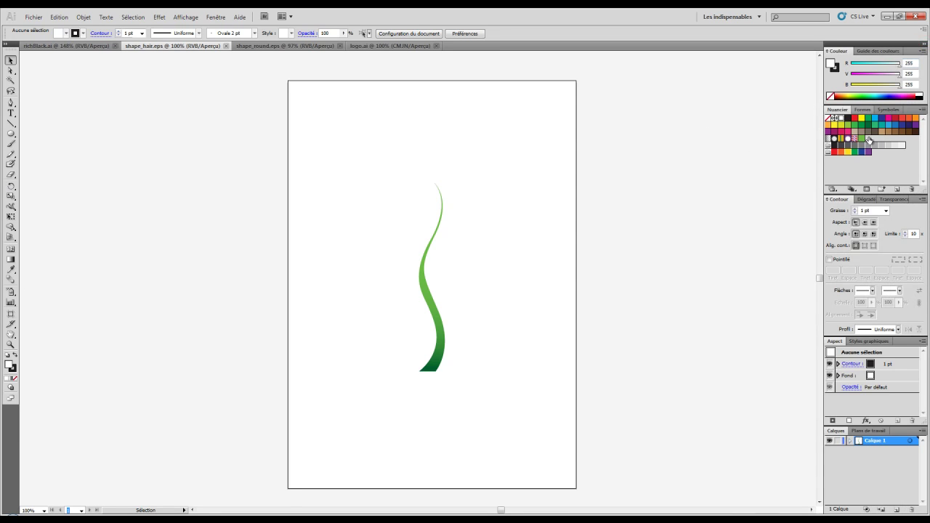
{"action": "left_click", "coordinate": [926, 45]}
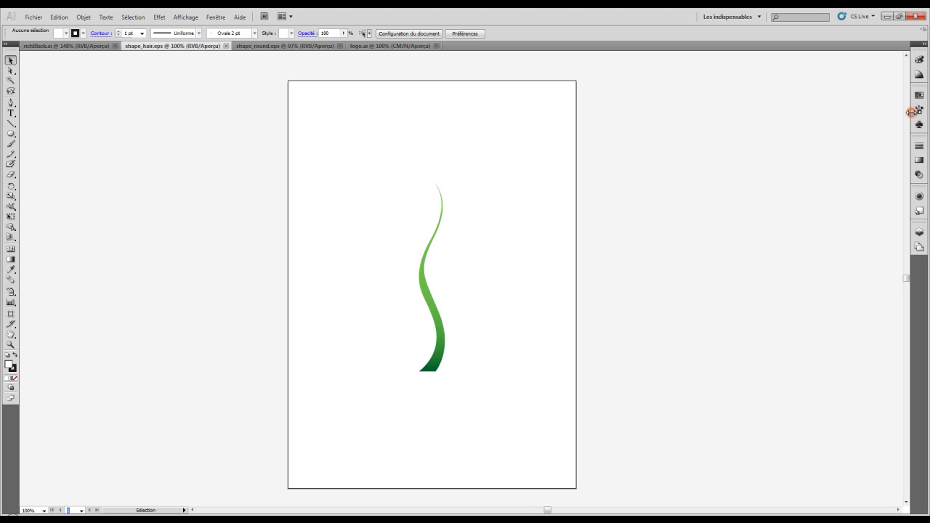
{"action": "left_click_drag", "start_coordinate": [905, 114], "coordinate": [857, 109]}
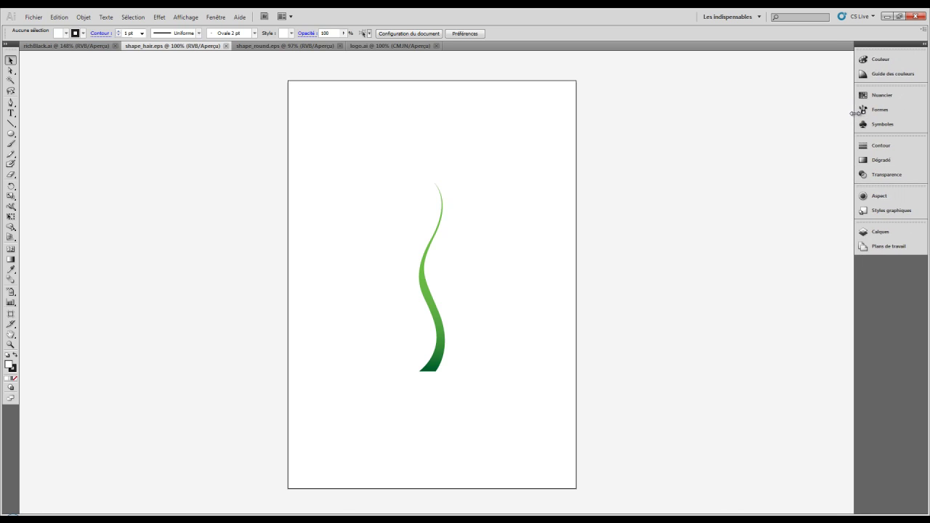
Open the Couleur and Calques panels from the dock, then close them again
{"action": "left_click", "coordinate": [882, 61]}
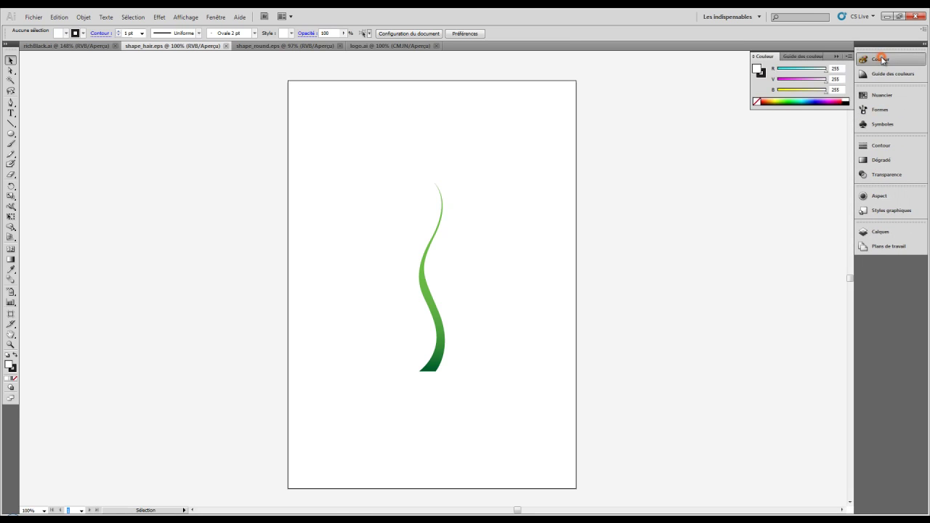
{"action": "left_click", "coordinate": [881, 60]}
{"action": "left_click", "coordinate": [879, 235]}
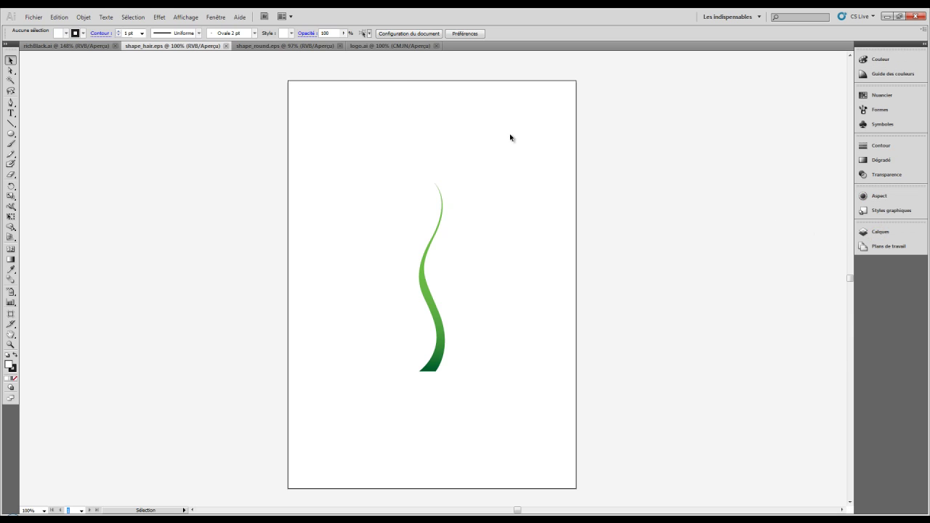
{"action": "left_click", "coordinate": [217, 16]}
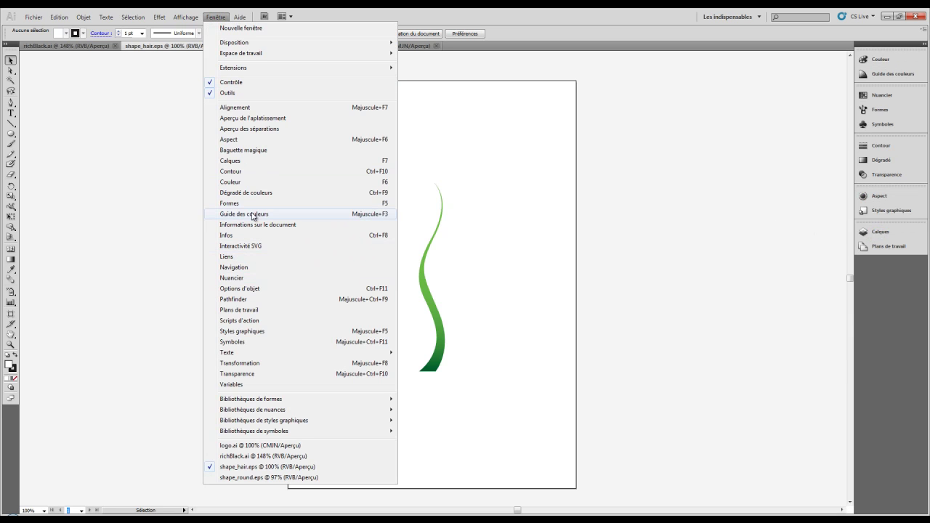
Open the Transformation panel group and view its Alignement and Pathfinder tabs
{"action": "left_click", "coordinate": [248, 364]}
{"action": "left_click_drag", "start_coordinate": [72, 210], "coordinate": [182, 216]}
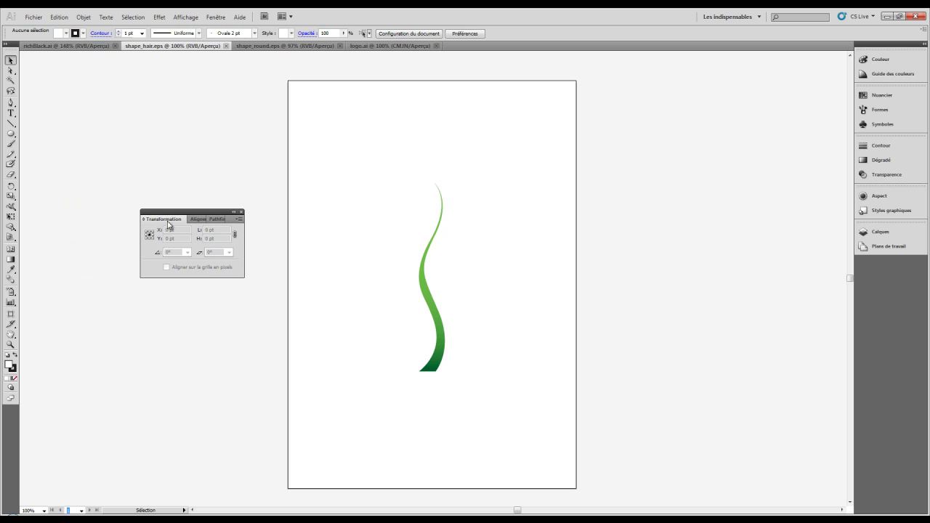
{"action": "left_click", "coordinate": [195, 221]}
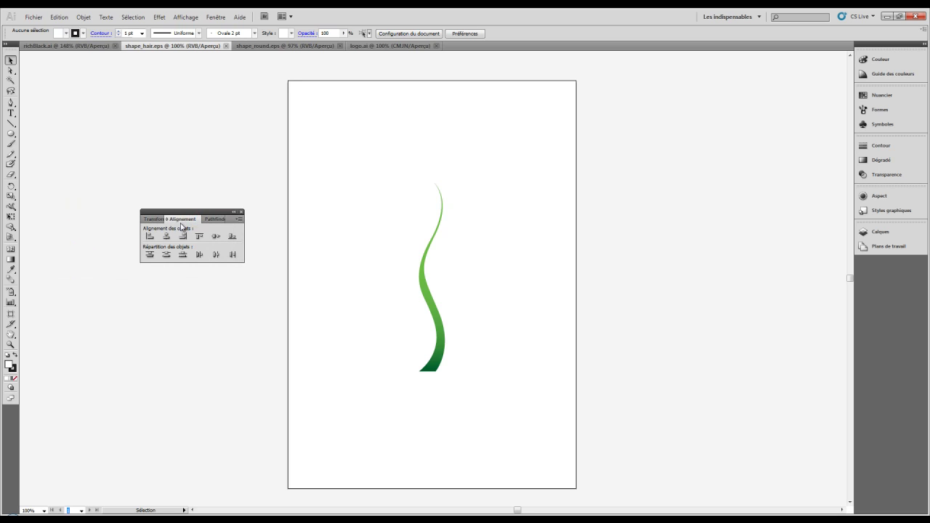
{"action": "left_click", "coordinate": [209, 219]}
{"action": "left_click", "coordinate": [163, 219]}
Tear off Transformation, Alignement and Pathfinder into a new left column collapsed to icons
{"action": "left_click_drag", "start_coordinate": [163, 220], "coordinate": [158, 116]}
{"action": "left_click_drag", "start_coordinate": [209, 219], "coordinate": [154, 266]}
{"action": "left_click_drag", "start_coordinate": [159, 112], "coordinate": [24, 70]}
{"action": "left_click_drag", "start_coordinate": [153, 181], "coordinate": [45, 81]}
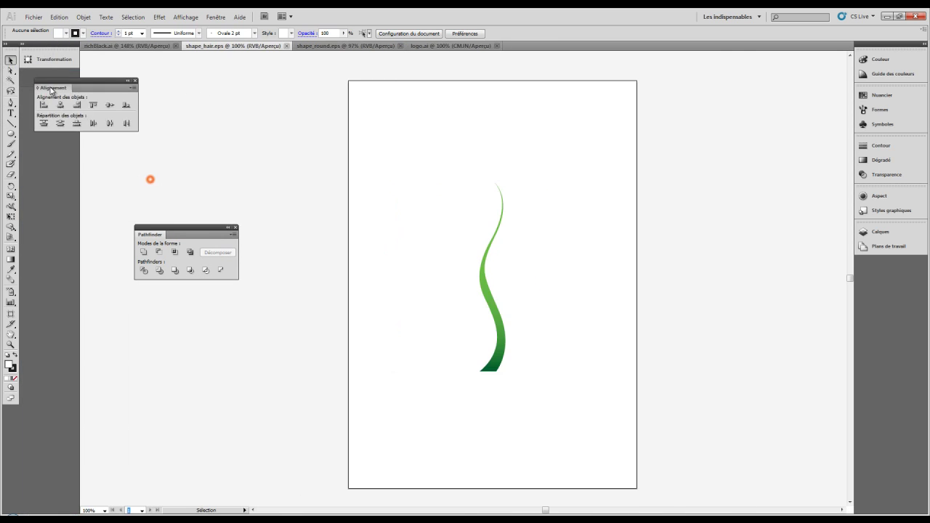
{"action": "left_click_drag", "start_coordinate": [149, 238], "coordinate": [41, 101]}
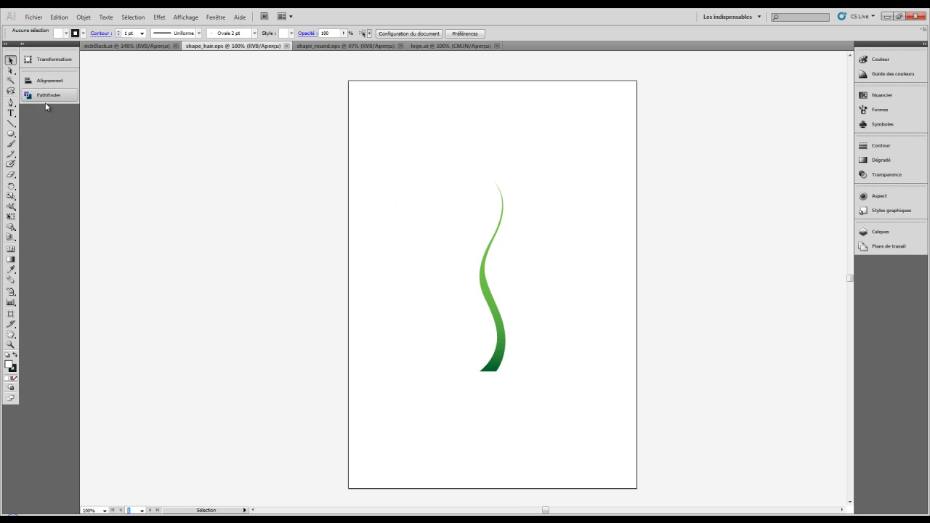
{"action": "left_click_drag", "start_coordinate": [79, 77], "coordinate": [30, 77]}
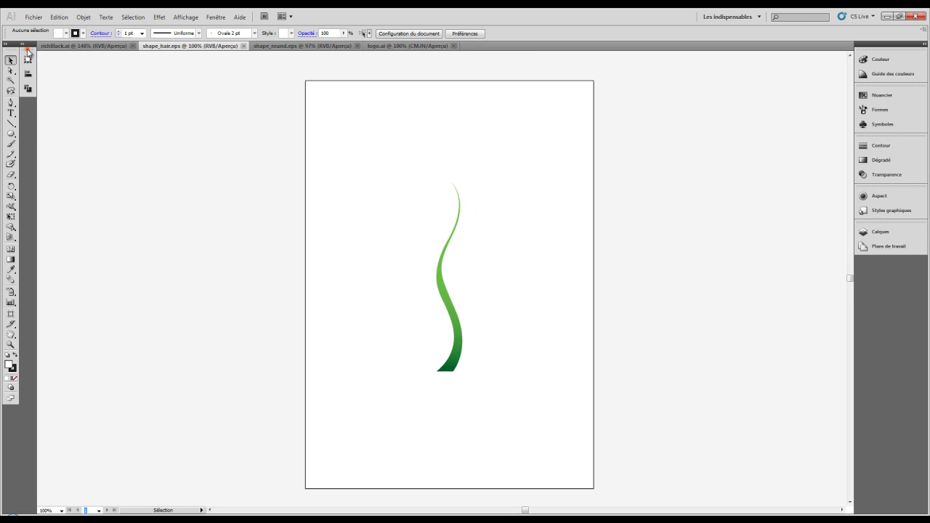
Drag the Transformation/Alignement/Pathfinder group into the right dock beneath Plans de travail
{"action": "left_click_drag", "start_coordinate": [27, 52], "coordinate": [873, 306]}
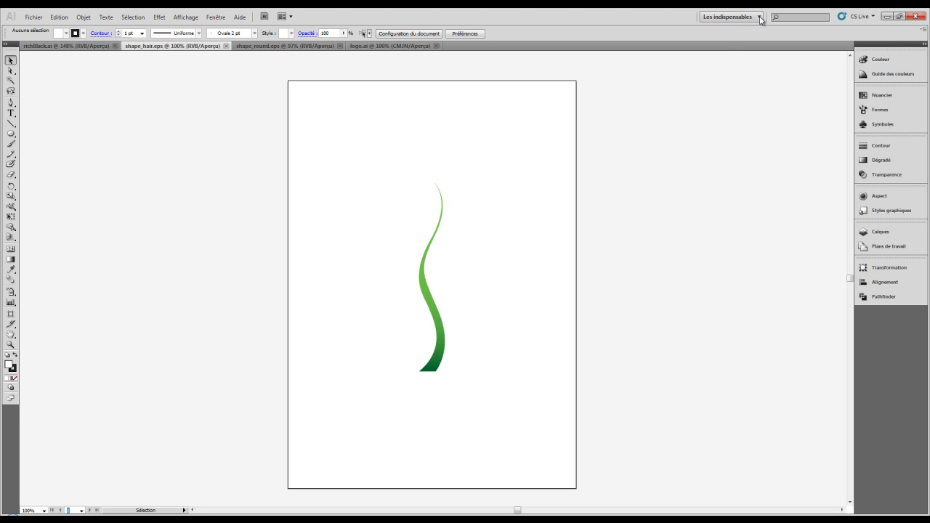
Save the current layout with Enregistrer l'espace de travail under the name 'workspace'
{"action": "left_click", "coordinate": [761, 17]}
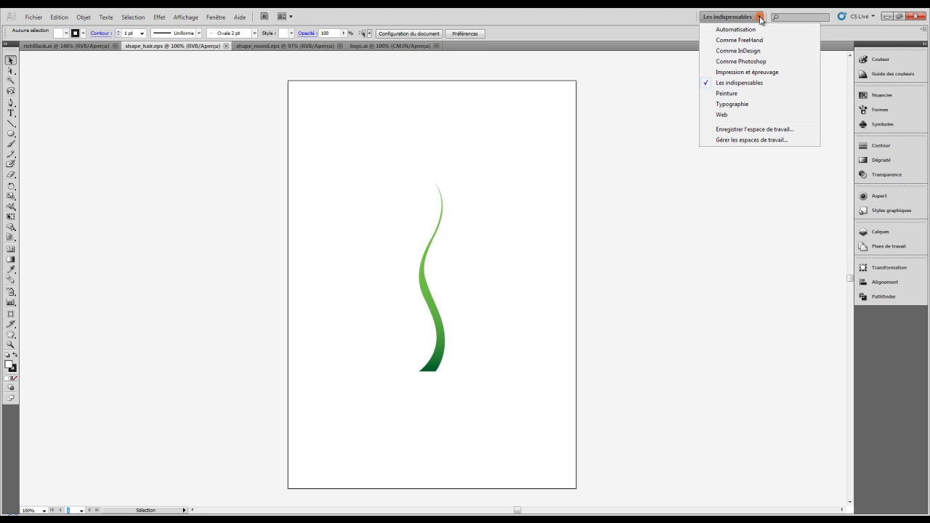
{"action": "left_click", "coordinate": [773, 130]}
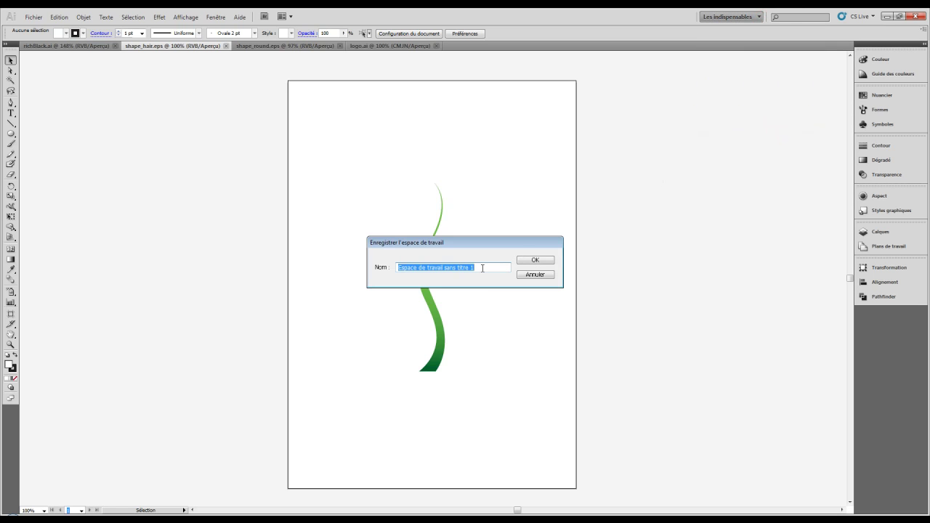
{"action": "type", "text": "workspace"}
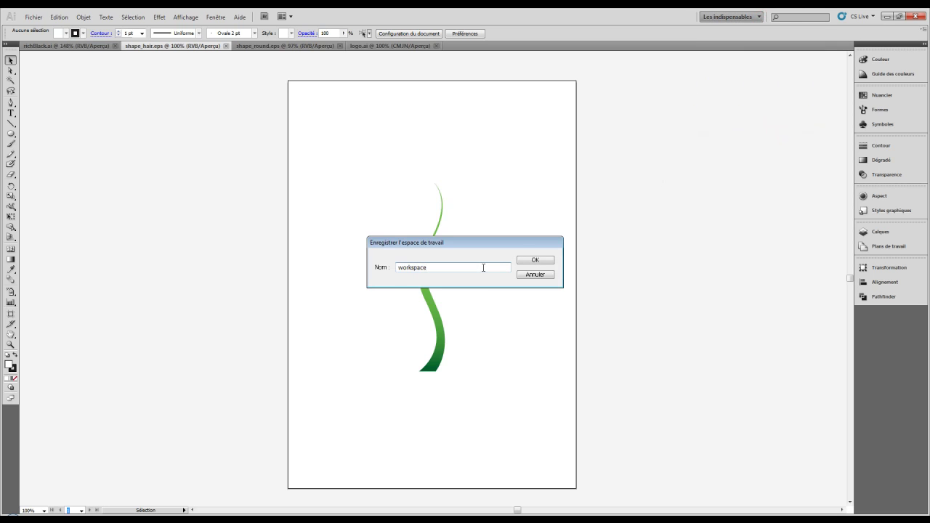
{"action": "key", "text": "Return"}
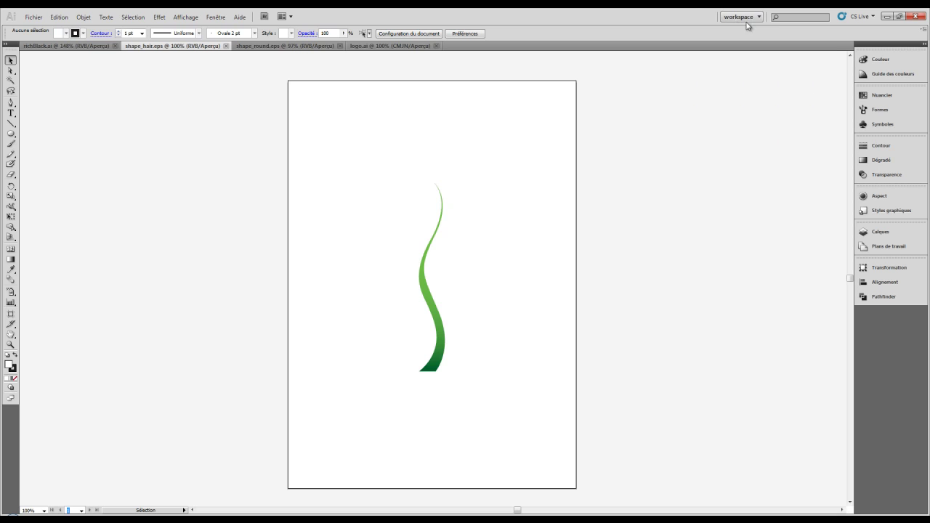
Try the Les indispensables, Web and Typographie workspaces in turn
{"action": "left_click", "coordinate": [759, 17]}
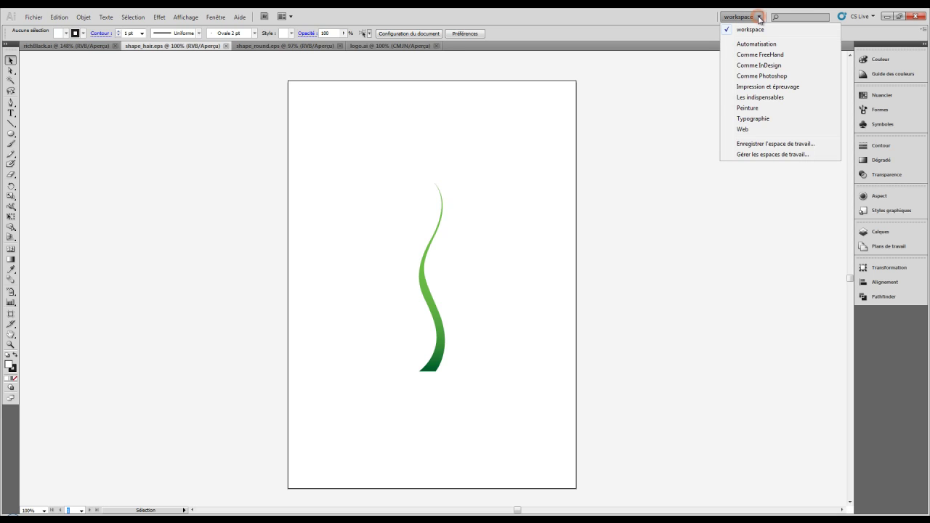
{"action": "left_click", "coordinate": [760, 97]}
{"action": "left_click", "coordinate": [759, 17]}
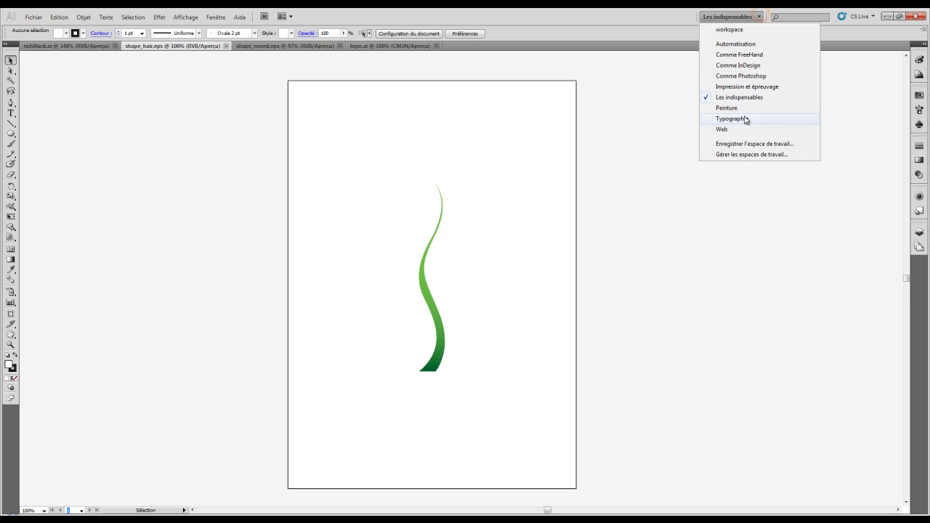
{"action": "left_click", "coordinate": [745, 129]}
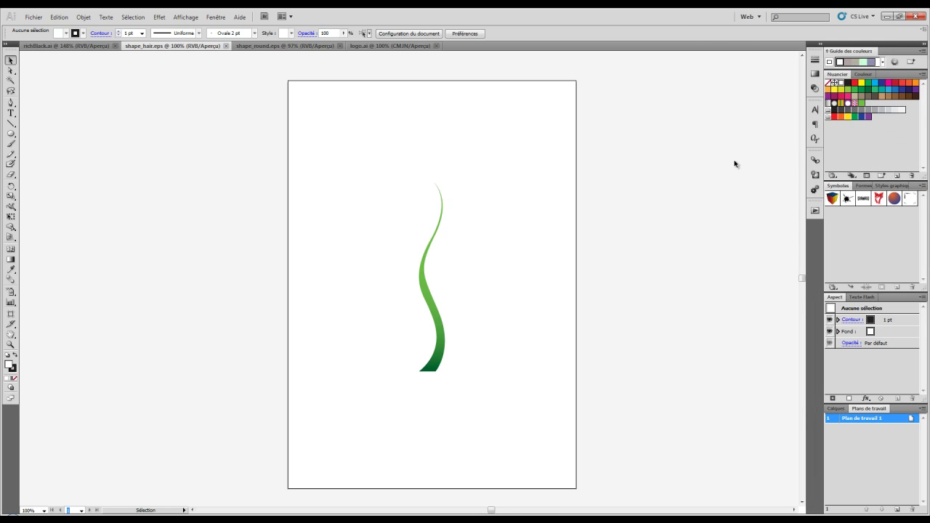
{"action": "left_click", "coordinate": [756, 17]}
{"action": "left_click", "coordinate": [753, 119]}
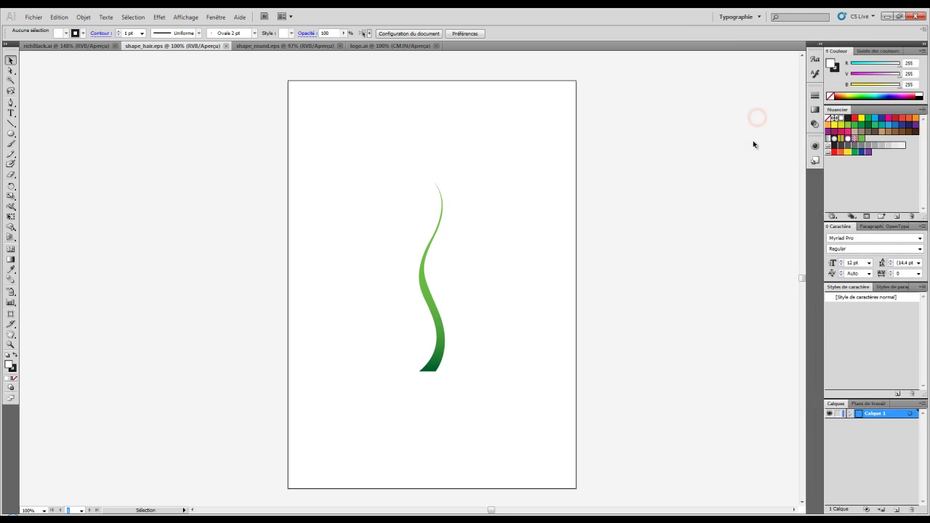
Switch back to the 'workspace' layout and show the tools in two columns
{"action": "left_click", "coordinate": [758, 17]}
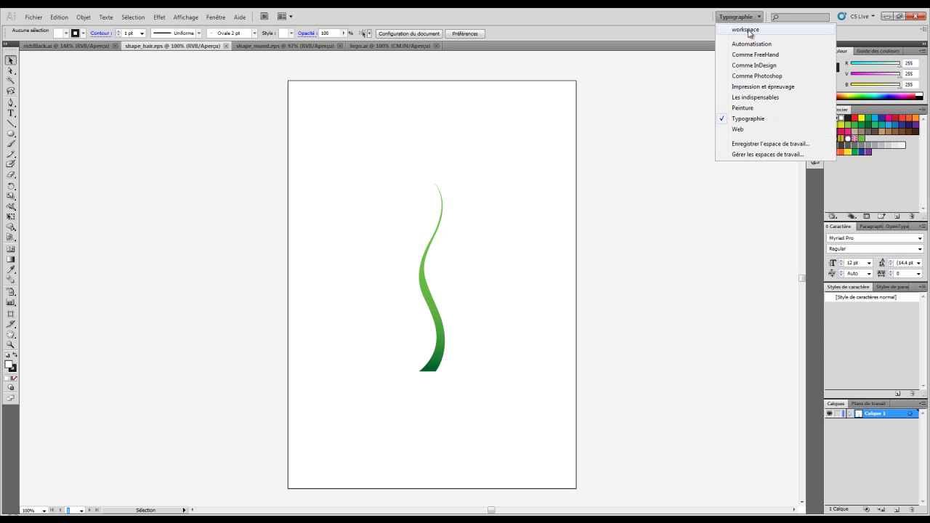
{"action": "left_click", "coordinate": [747, 29]}
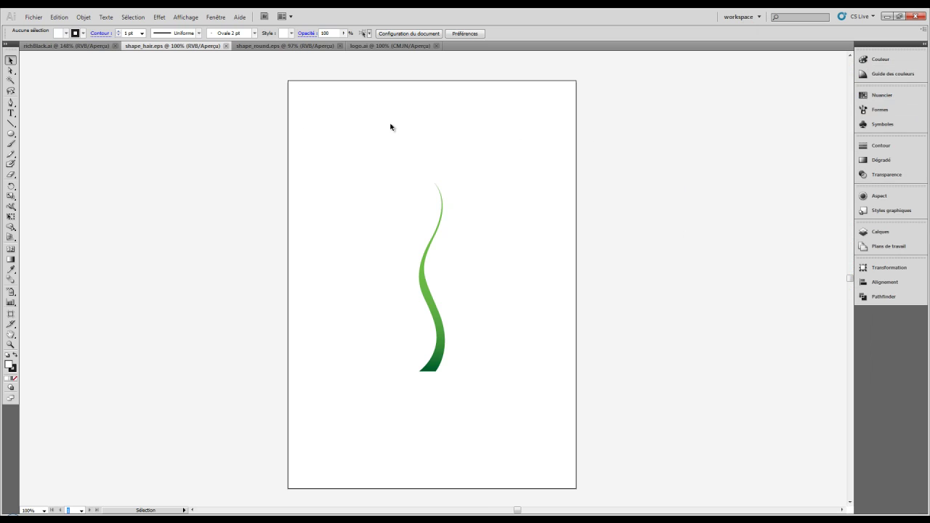
{"action": "left_click", "coordinate": [6, 44]}
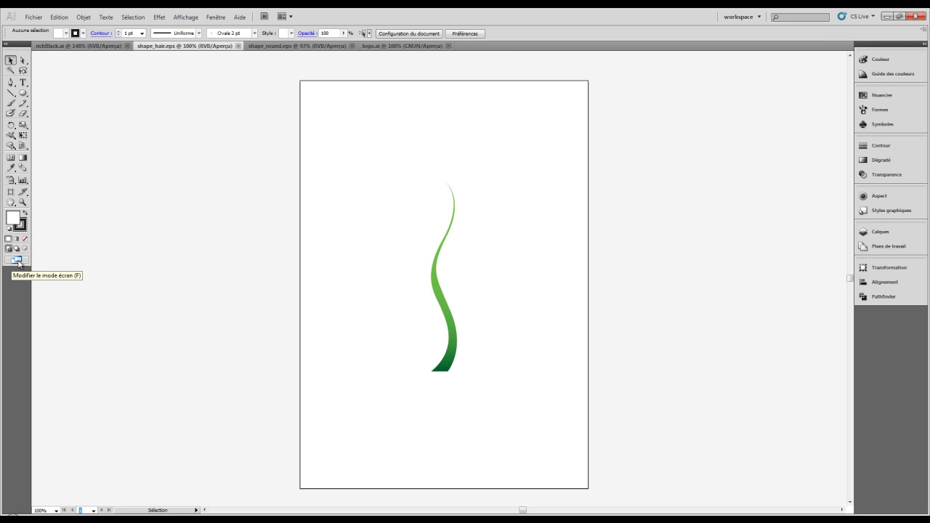
{"action": "left_click", "coordinate": [17, 261]}
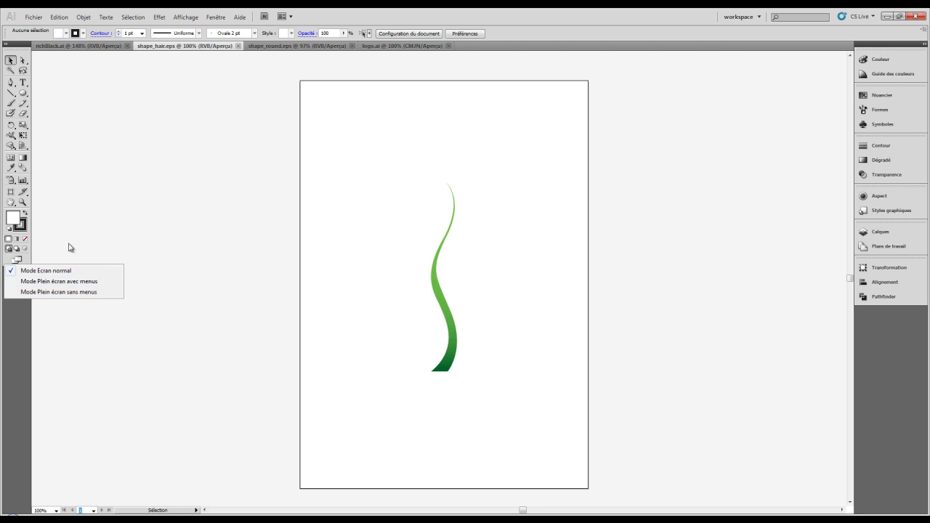
{"action": "left_click", "coordinate": [75, 282]}
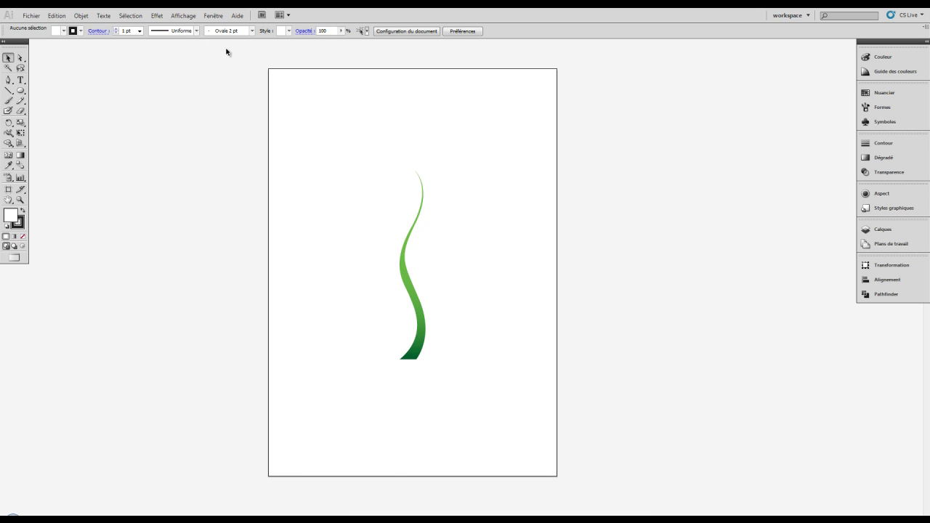
{"action": "left_click", "coordinate": [213, 15]}
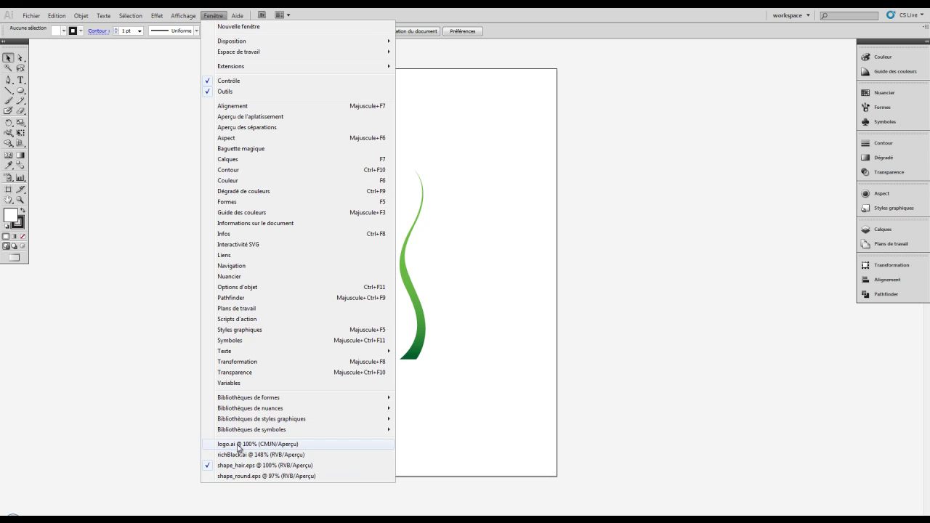
{"action": "left_click", "coordinate": [237, 444]}
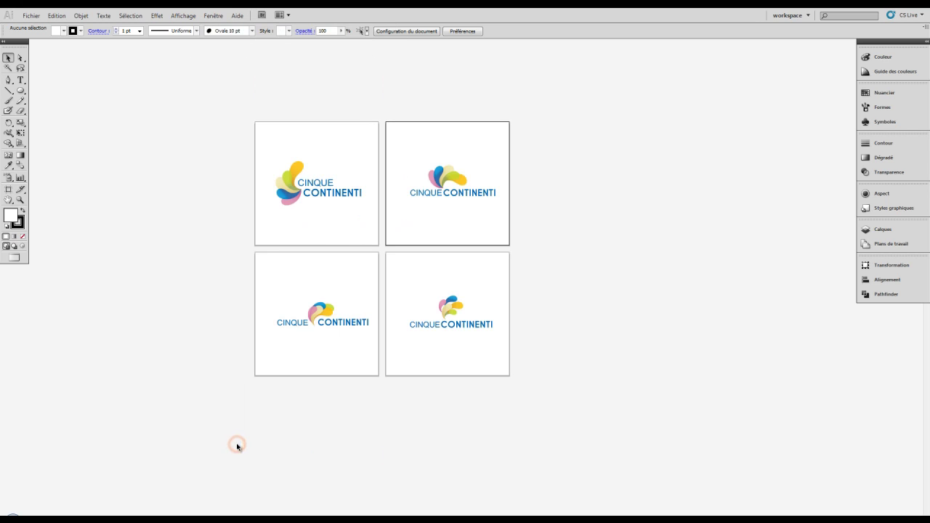
{"action": "left_click", "coordinate": [213, 15]}
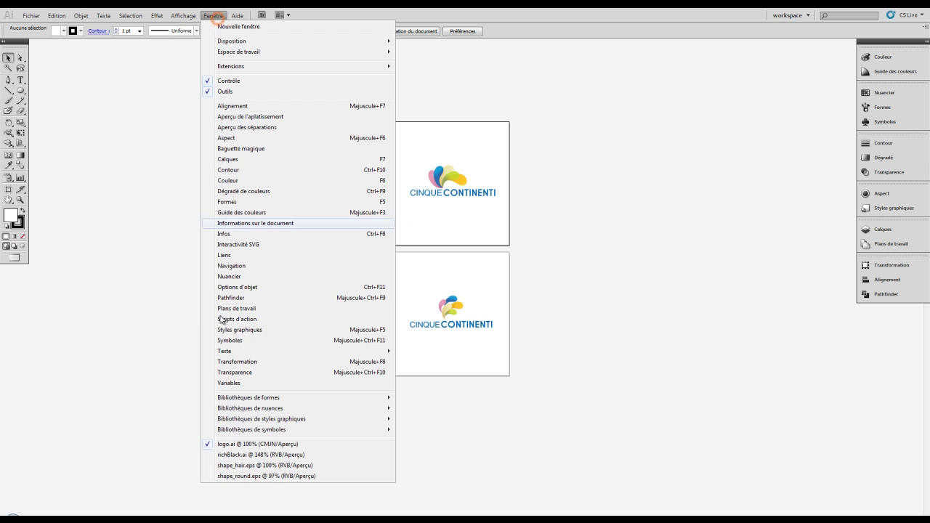
{"action": "left_click", "coordinate": [234, 474]}
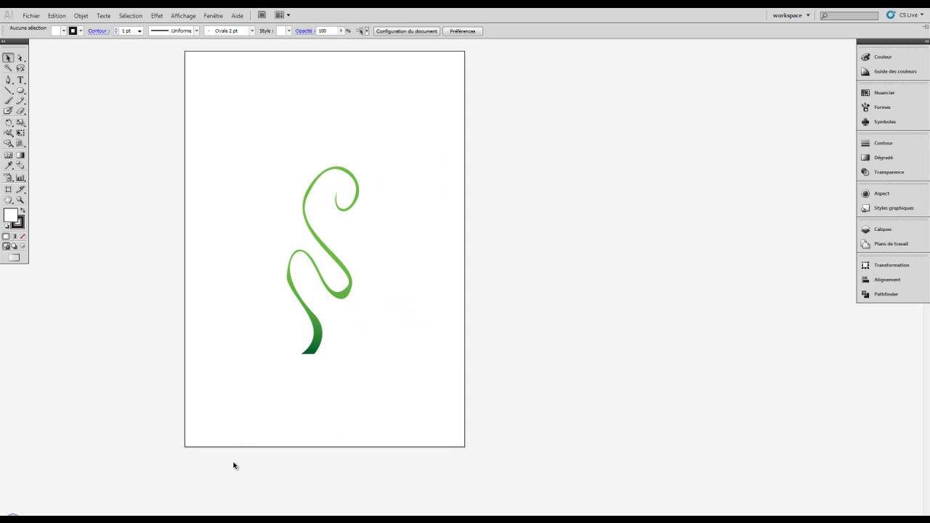
{"action": "key", "text": "ctrl+Tab"}
{"action": "key", "text": "ctrl+Tab"}
{"action": "key", "text": "ctrl+Tab"}
{"action": "key", "text": "ctrl+Tab"}
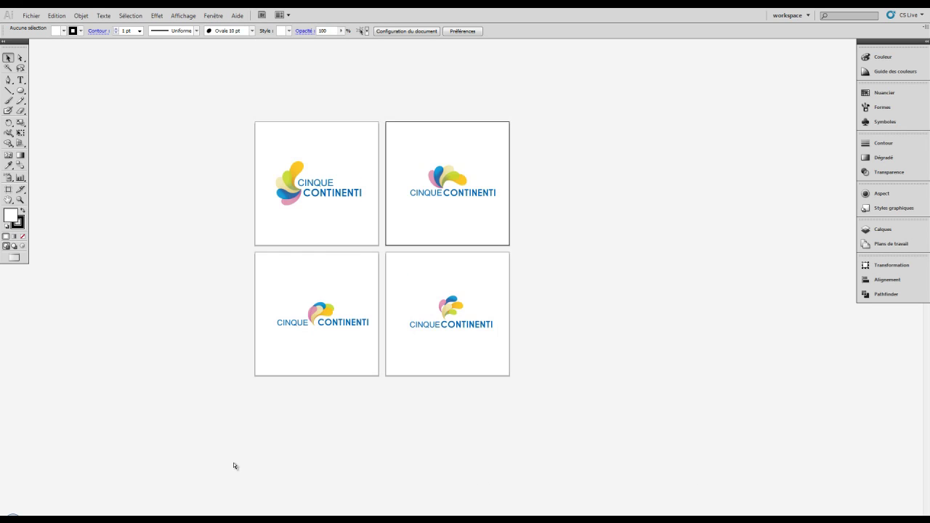
{"action": "key", "text": "ctrl+Tab"}
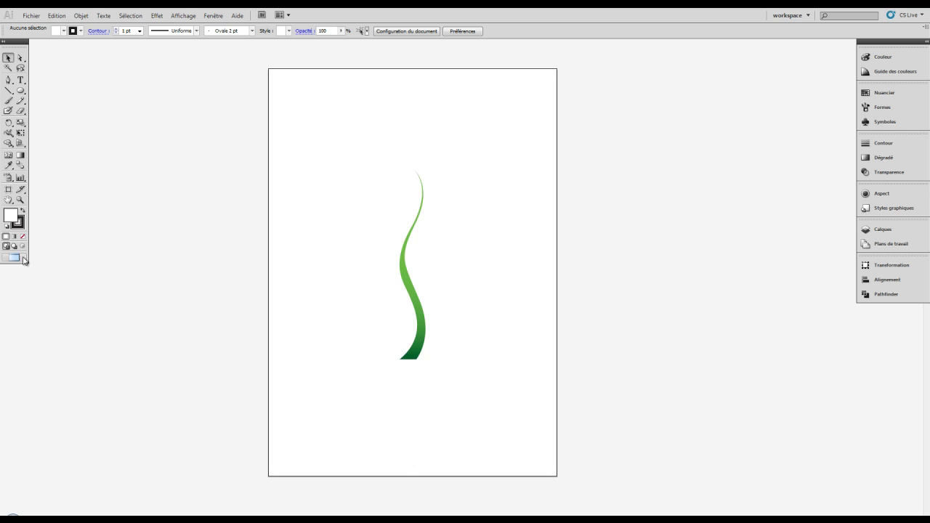
Switch to Mode Plein écran sans menus and pan the artboard slightly
{"action": "left_click", "coordinate": [18, 262]}
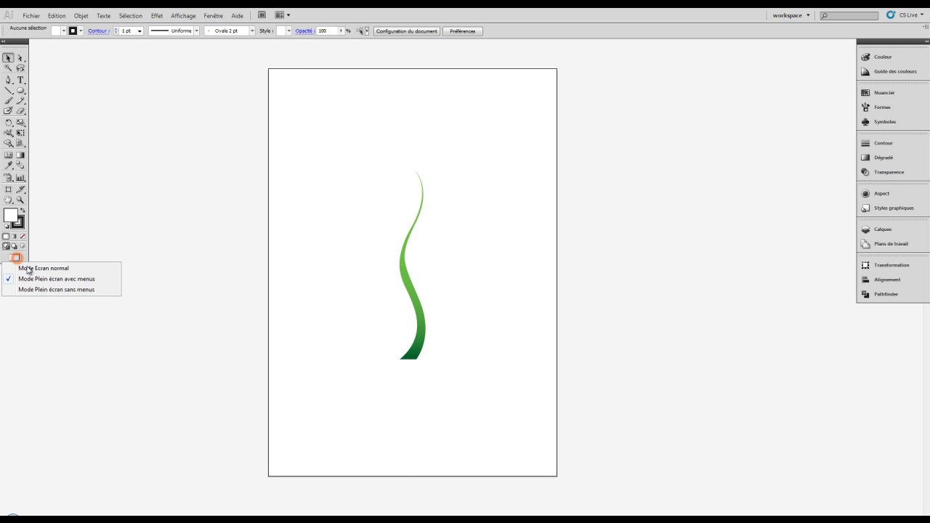
{"action": "left_click", "coordinate": [80, 291]}
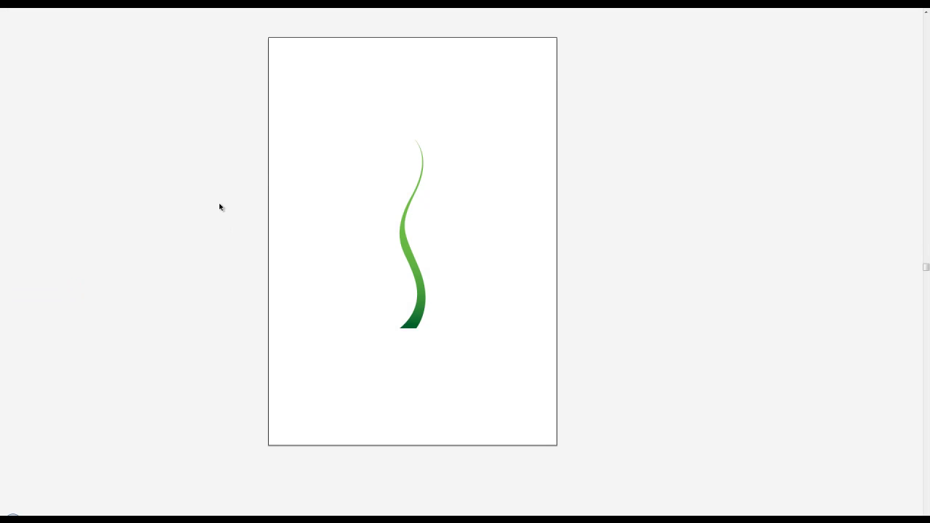
{"action": "left_click_drag", "start_coordinate": [344, 131], "coordinate": [366, 146]}
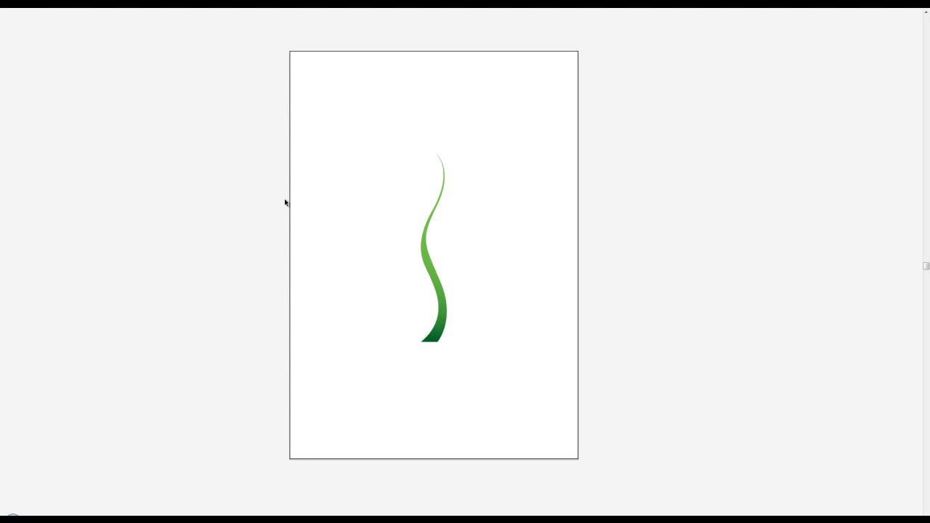
Cycle screen modes with F and restore panels with Tab to reach normal screen mode
{"action": "key", "text": "f"}
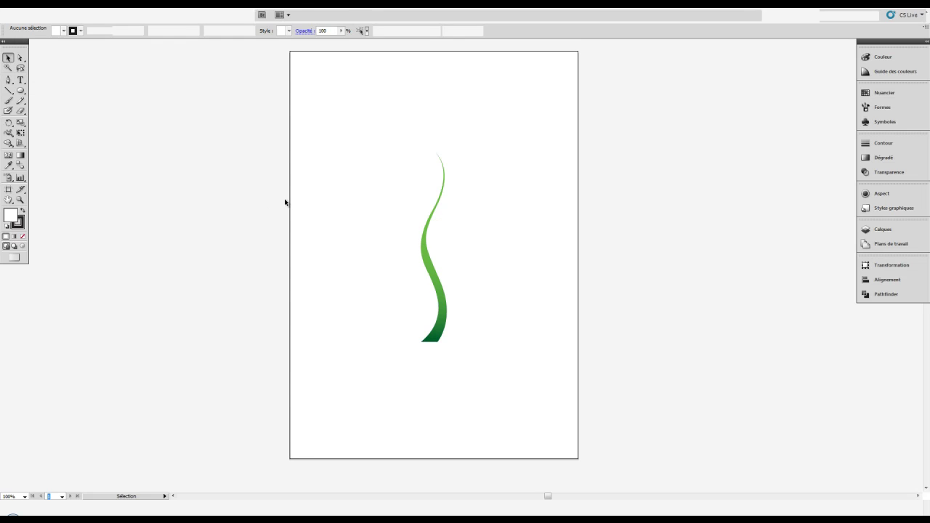
{"action": "key", "text": "f"}
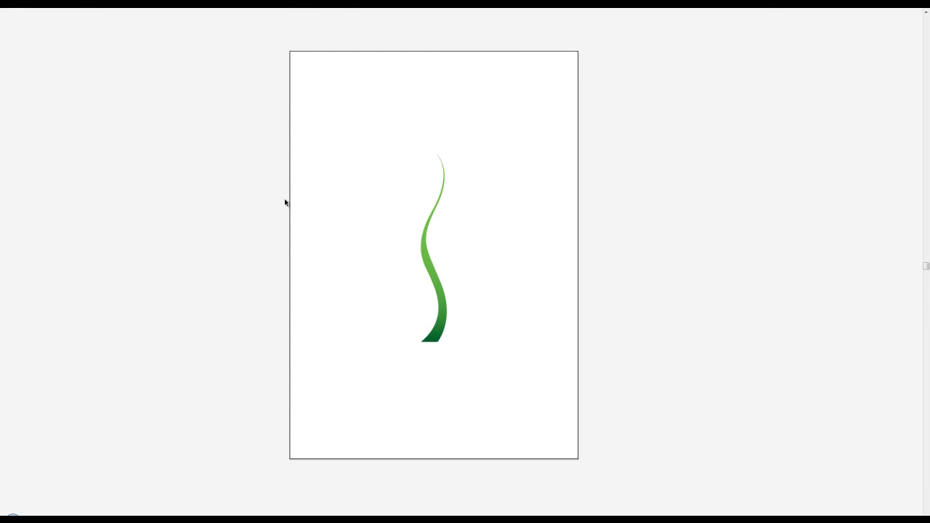
{"action": "key", "text": "f"}
{"action": "key", "text": "Tab"}
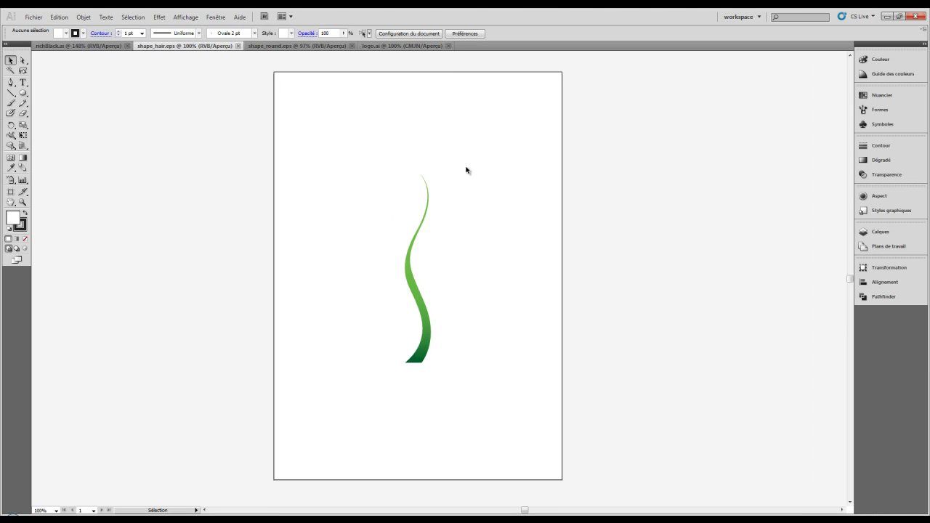
Bring up logo.ai and zoom its artboards in to 150% from the View menu
{"action": "left_click", "coordinate": [402, 45]}
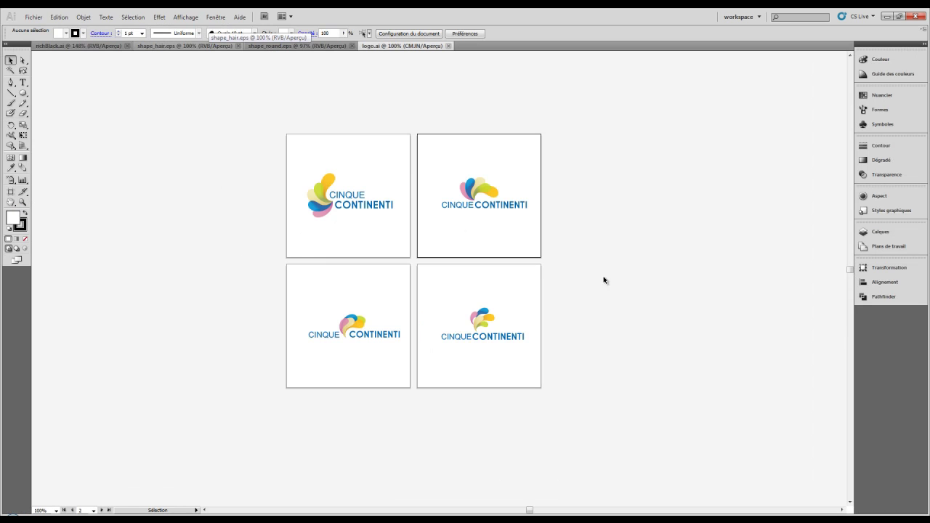
{"action": "left_click", "coordinate": [195, 19]}
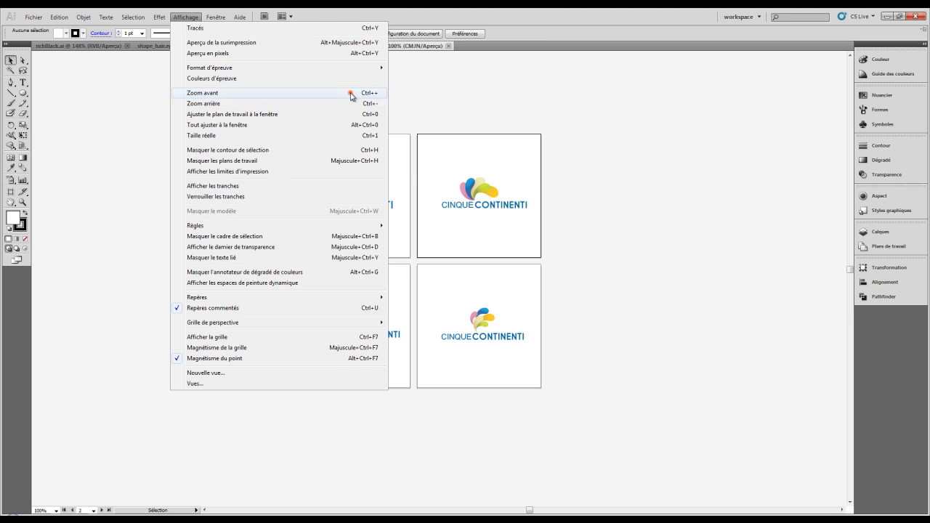
{"action": "left_click", "coordinate": [353, 93]}
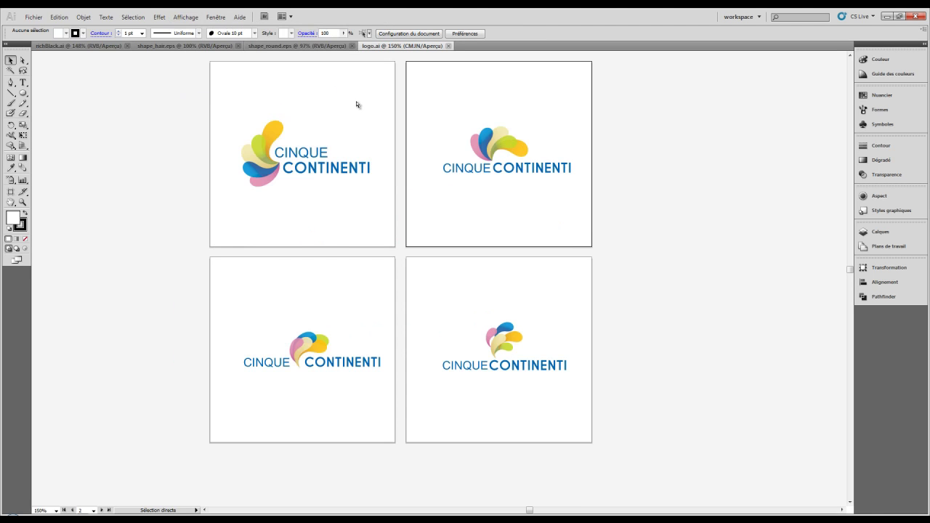
{"action": "key", "text": "ctrl+minus"}
{"action": "key", "text": "ctrl+minus"}
{"action": "key", "text": "ctrl+plus"}
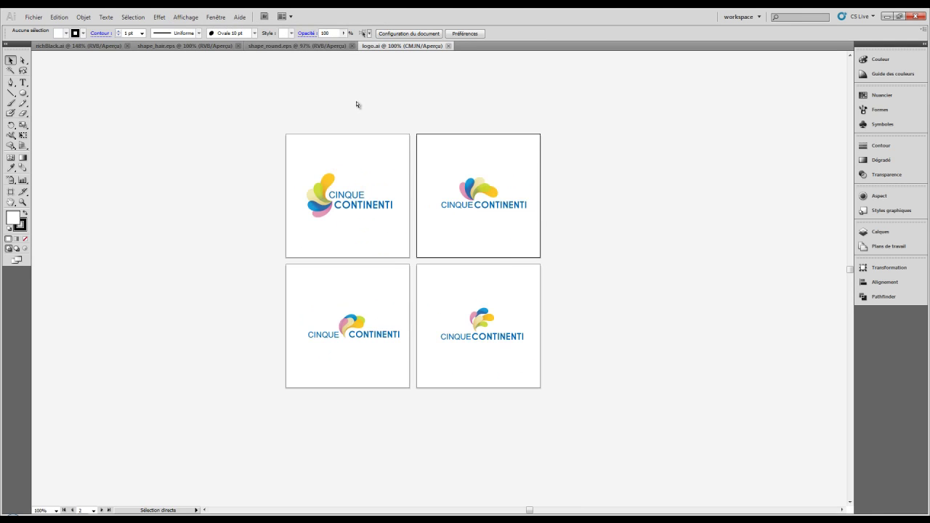
Alternate between fitting artboard 2 in the window and showing all four artboards
{"action": "key", "text": "ctrl"}
{"action": "key", "text": "ctrl+0"}
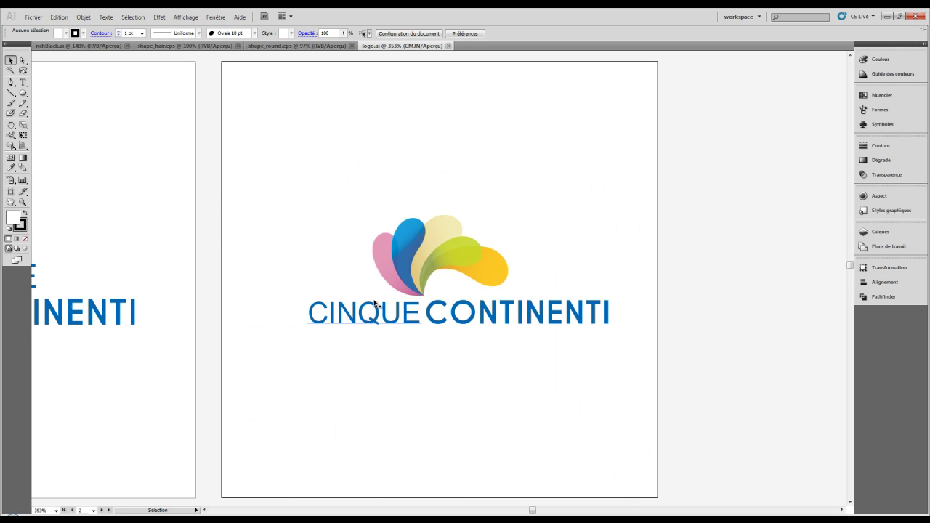
{"action": "key", "text": "ctrl+minus"}
{"action": "key", "text": "ctrl+minus"}
{"action": "key", "text": "ctrl+minus"}
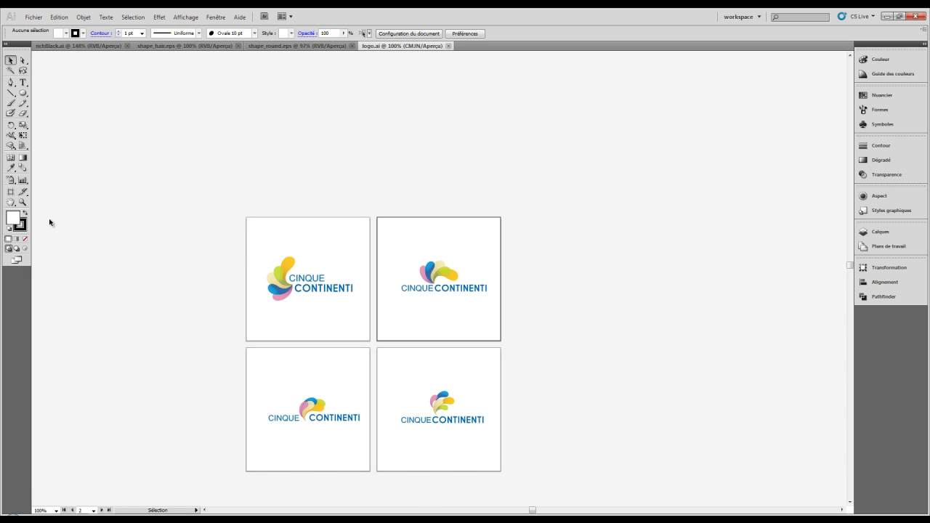
{"action": "key", "text": "ctrl+0"}
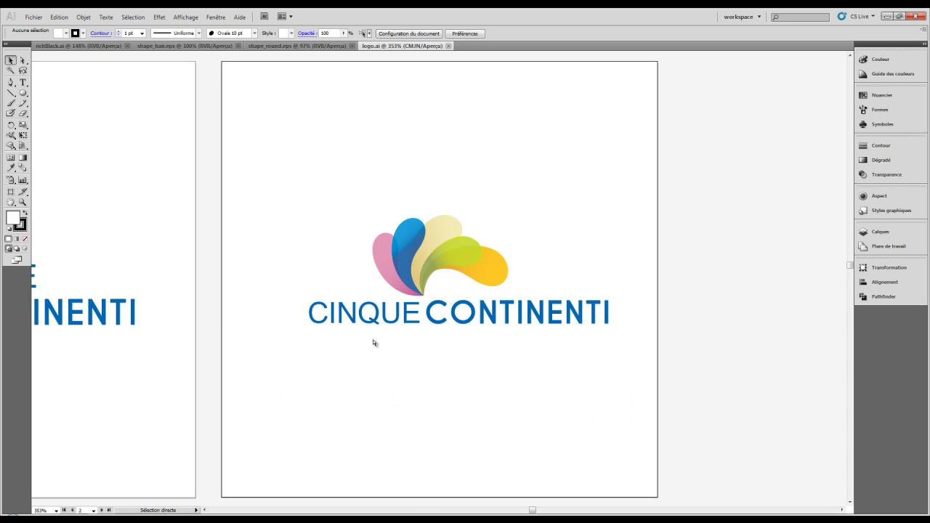
{"action": "key", "text": "ctrl+1"}
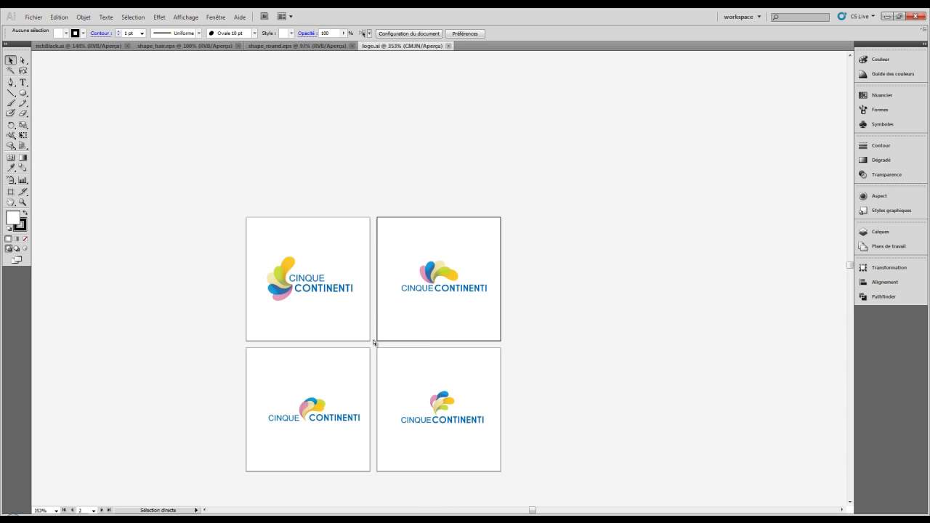
{"action": "key", "text": "ctrl+0"}
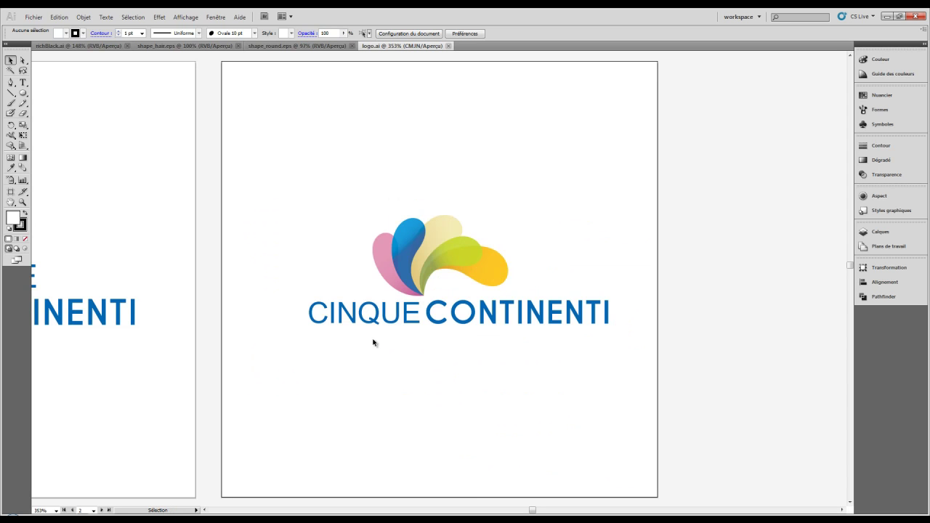
Step through the logo artboards one by one, then zoom out to show all four
{"action": "left_click", "coordinate": [72, 510]}
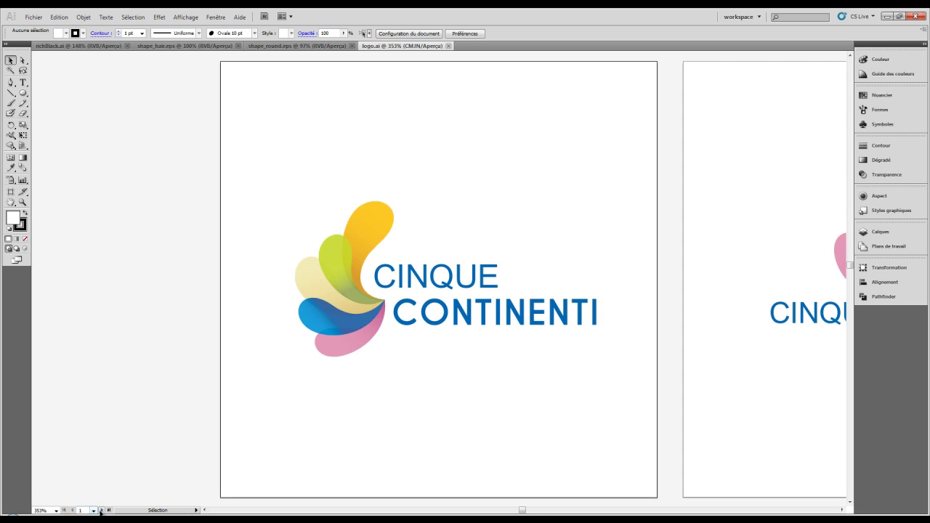
{"action": "left_click", "coordinate": [102, 511]}
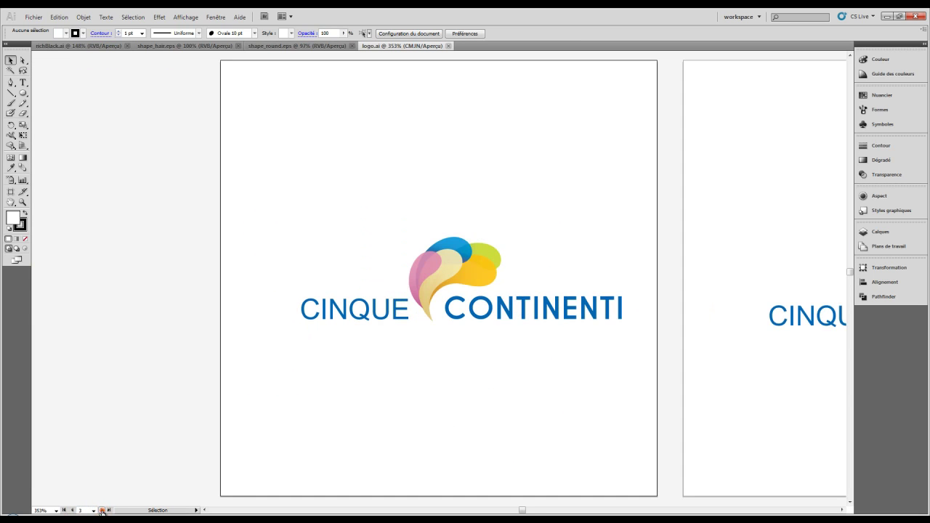
{"action": "left_click", "coordinate": [101, 510]}
{"action": "key", "text": "ctrl"}
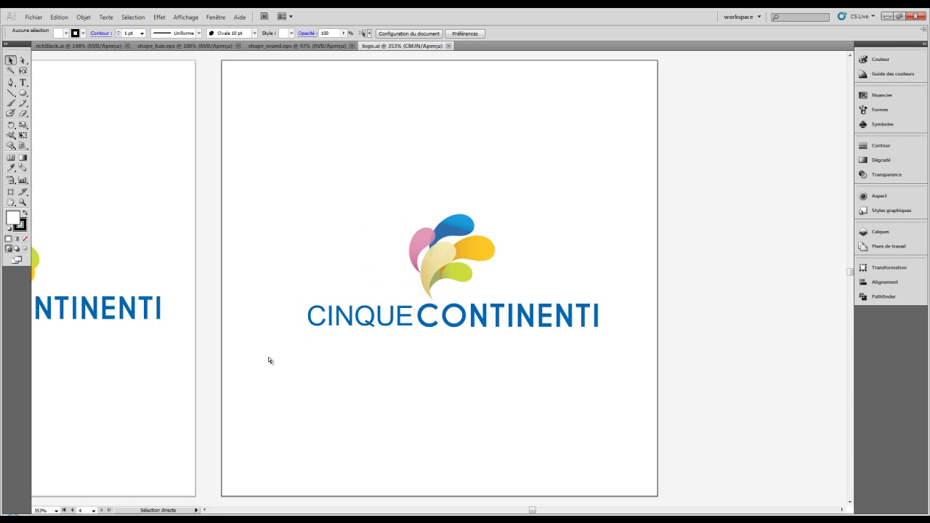
{"action": "key", "text": "ctrl+1"}
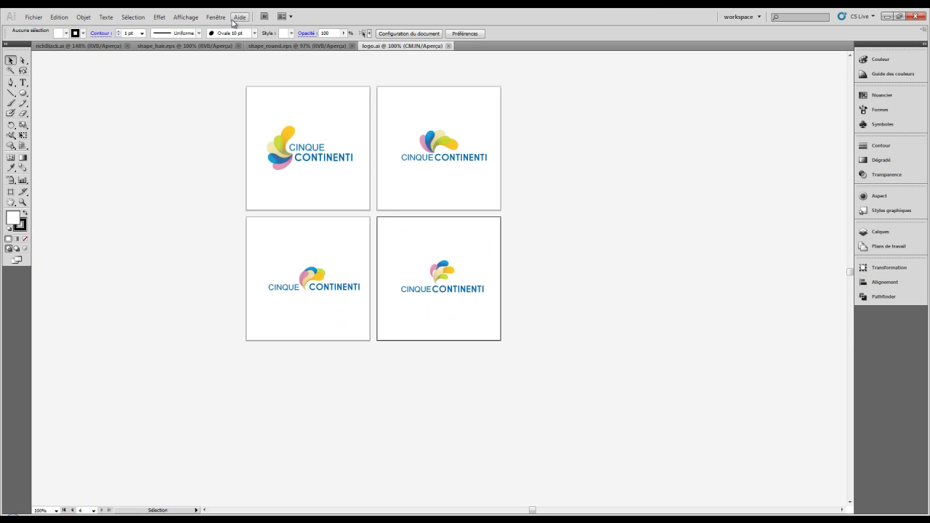
{"action": "left_click", "coordinate": [189, 18]}
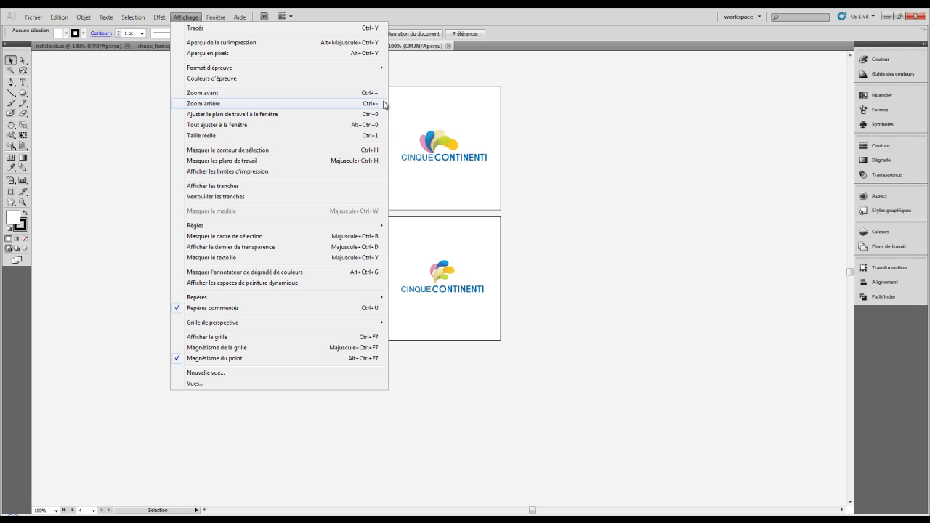
Dismiss the View menu without choosing anything and switch to the Zoom tool (Z)
{"action": "left_click", "coordinate": [414, 79]}
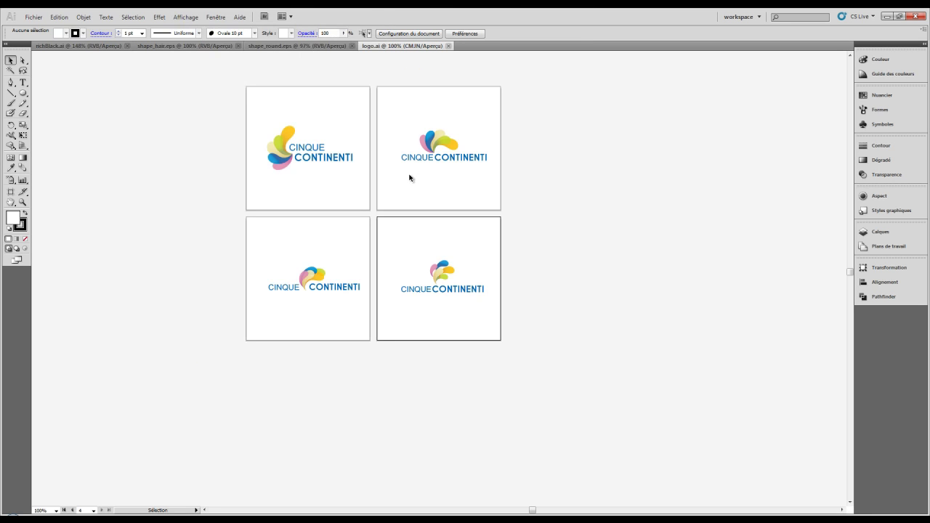
{"action": "key", "text": "a"}
{"action": "key", "text": "z"}
Zoom into the second logo's yellow swoosh tip, reaching 6400% magnification
{"action": "left_click", "coordinate": [416, 178]}
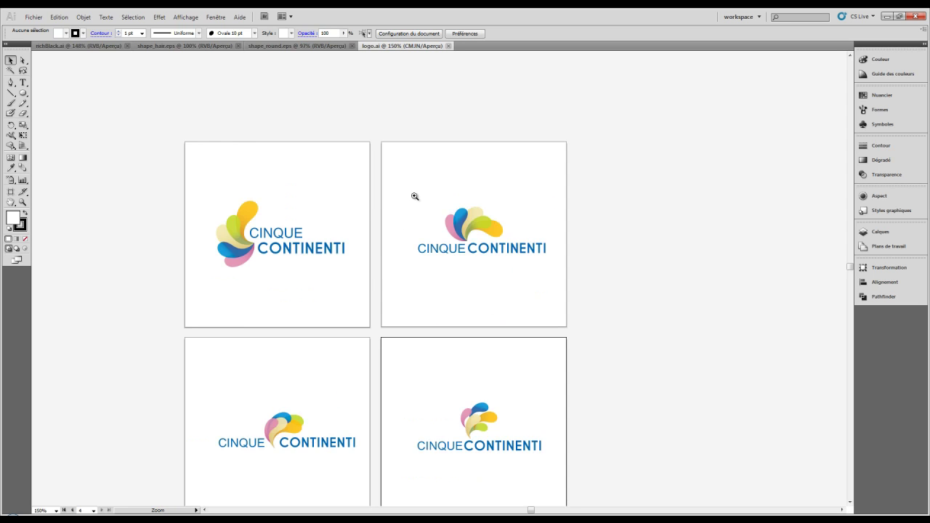
{"action": "left_click", "coordinate": [421, 219]}
{"action": "left_click", "coordinate": [436, 268]}
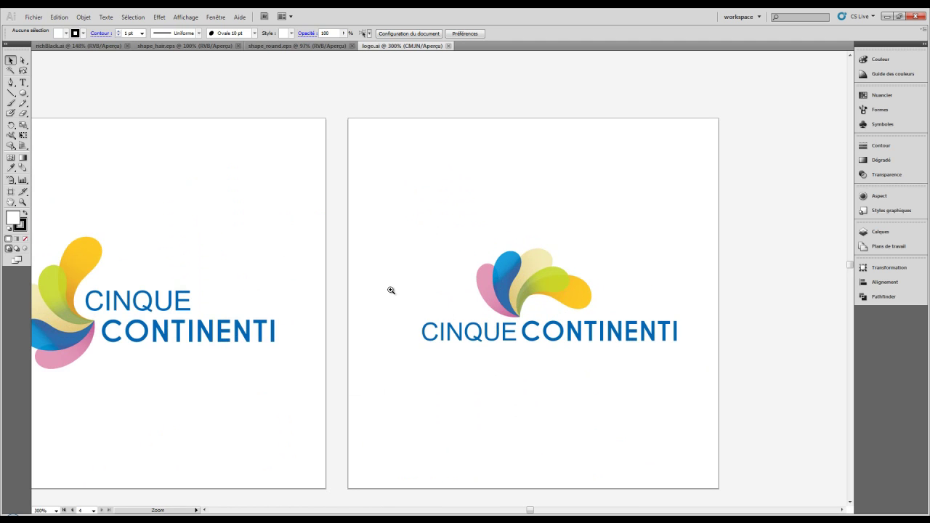
{"action": "mouse_move", "coordinate": [391, 290]}
{"action": "left_mouse_down"}
{"action": "mouse_move", "coordinate": [498, 379]}
{"action": "mouse_move", "coordinate": [526, 385]}
{"action": "left_mouse_up"}
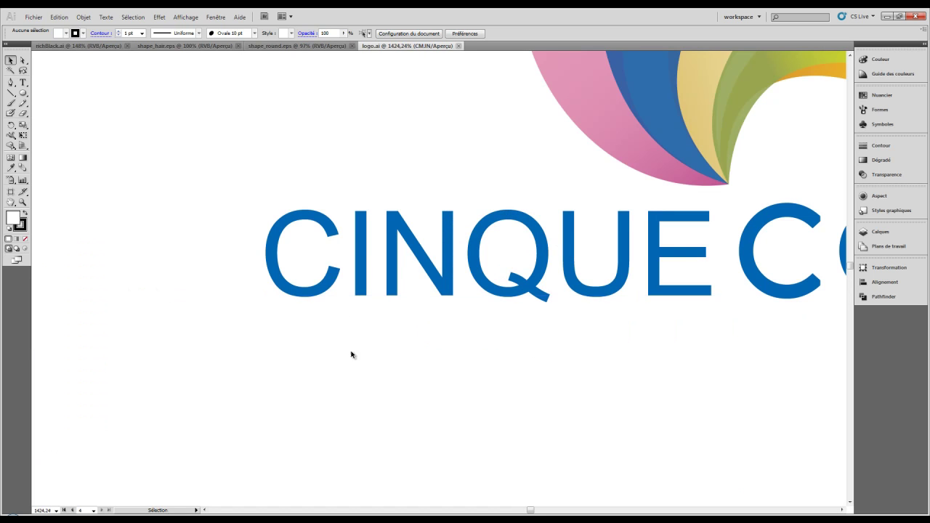
{"action": "key", "text": "ctrl+space"}
{"action": "left_click", "coordinate": [713, 191]}
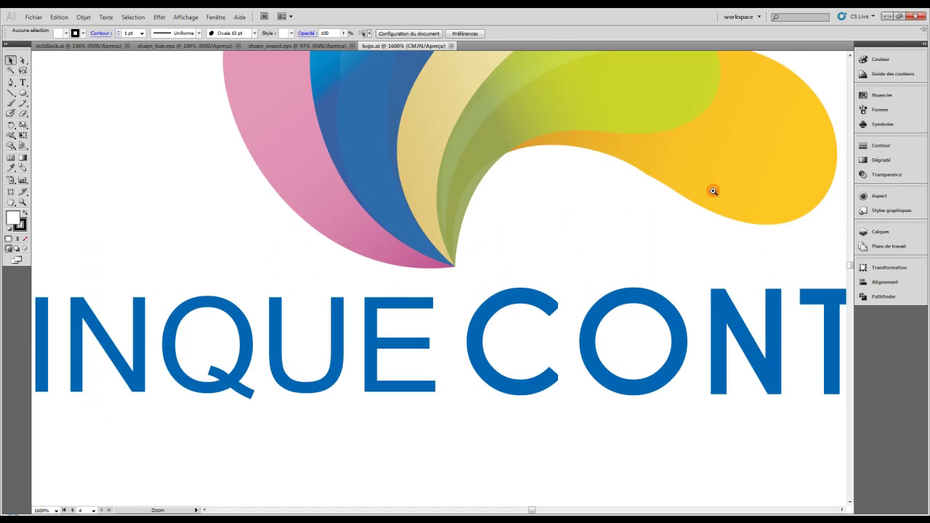
{"action": "left_click", "coordinate": [508, 234]}
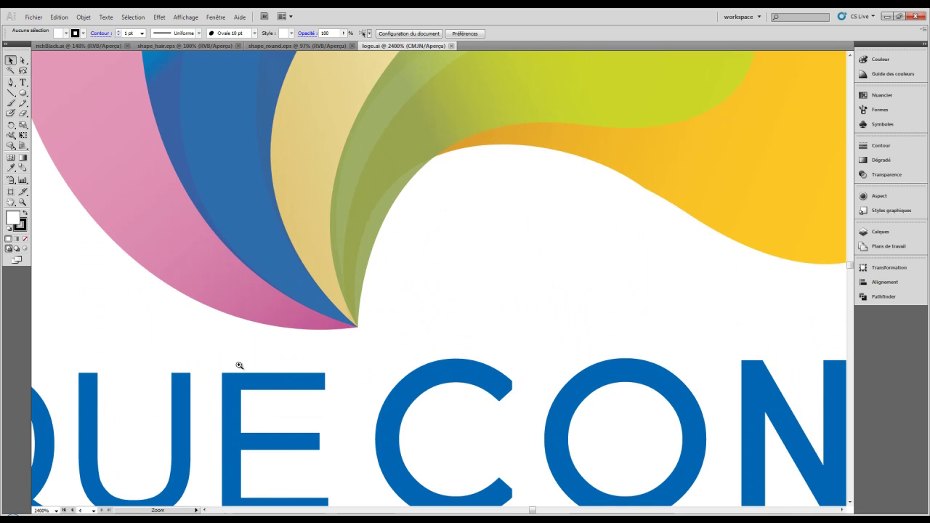
{"action": "left_click", "coordinate": [40, 510]}
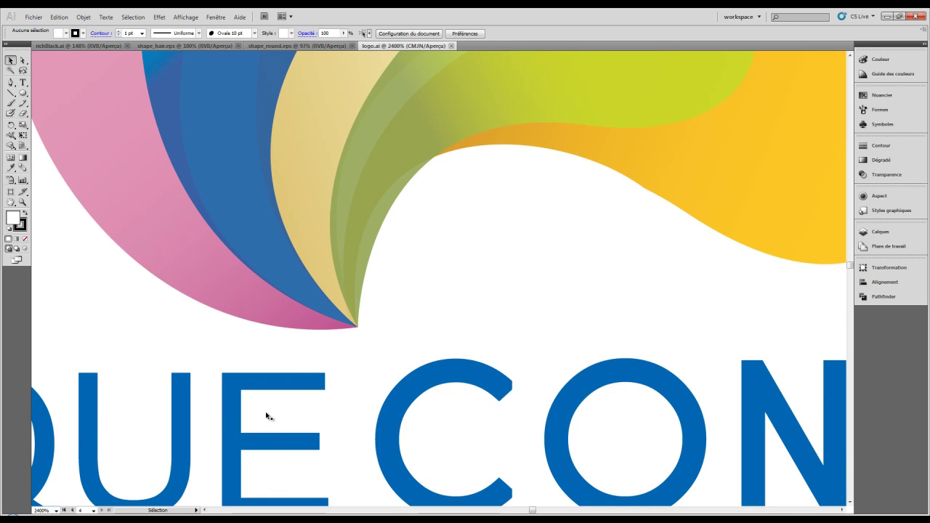
{"action": "left_click", "coordinate": [357, 317]}
{"action": "left_click", "coordinate": [393, 290]}
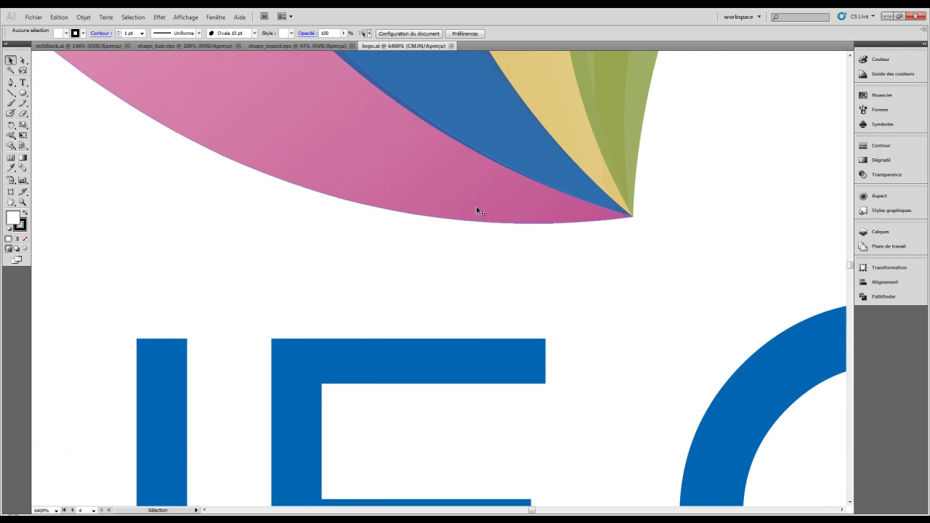
Zoom back out to 200% showing the logo artboards, then return to the Selection tool
{"action": "key", "text": "ctrl+space"}
{"action": "left_click", "coordinate": [470, 239], "text": "alt"}
{"action": "left_click", "coordinate": [470, 239], "text": "alt"}
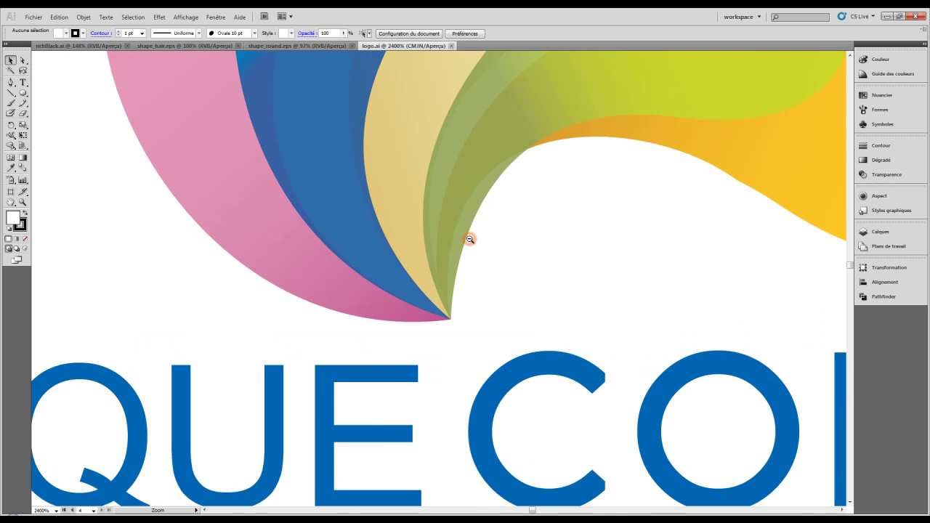
{"action": "left_click", "coordinate": [470, 239], "text": "alt"}
{"action": "left_click", "coordinate": [469, 240], "text": "alt"}
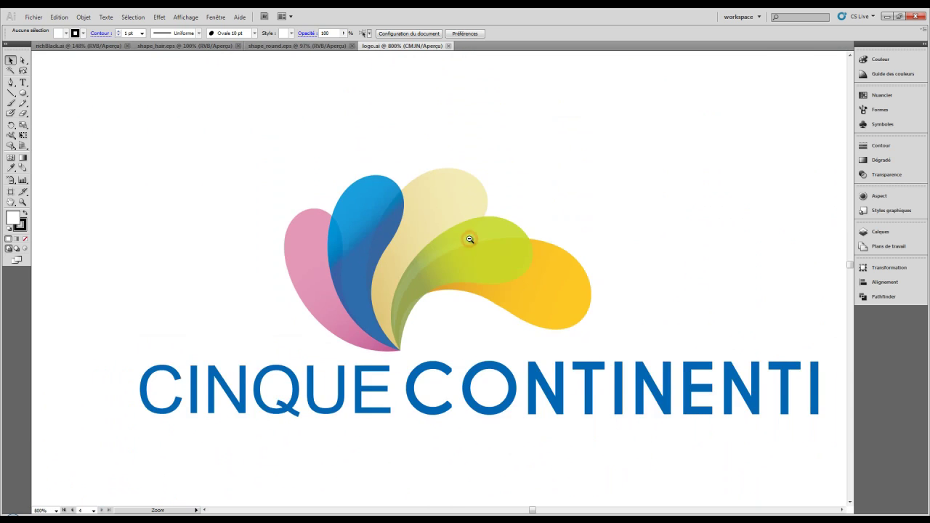
{"action": "left_click", "coordinate": [396, 313], "text": "alt"}
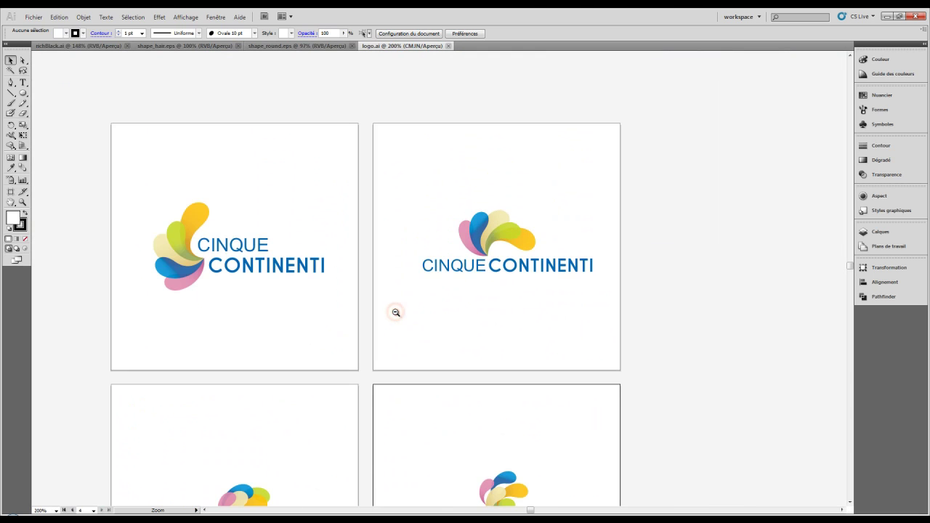
{"action": "key", "text": "v"}
Pan around the logo rows to bring the bottom-right logo artboard into view
{"action": "key", "text": "space"}
{"action": "left_click_drag", "start_coordinate": [363, 283], "coordinate": [521, 159]}
{"action": "left_click_drag", "start_coordinate": [483, 318], "coordinate": [345, 151]}
{"action": "mouse_move", "coordinate": [464, 239]}
{"action": "left_mouse_down"}
{"action": "mouse_move", "coordinate": [431, 268]}
{"action": "mouse_move", "coordinate": [311, 328]}
{"action": "left_mouse_up"}
{"action": "left_click_drag", "start_coordinate": [330, 208], "coordinate": [469, 293]}
{"action": "mouse_move", "coordinate": [279, 242]}
{"action": "left_mouse_down"}
{"action": "mouse_move", "coordinate": [446, 285]}
{"action": "mouse_move", "coordinate": [343, 290]}
{"action": "mouse_move", "coordinate": [305, 334]}
{"action": "left_mouse_up"}
{"action": "left_click_drag", "start_coordinate": [307, 235], "coordinate": [312, 289]}
{"action": "mouse_move", "coordinate": [444, 249]}
{"action": "left_mouse_down"}
{"action": "mouse_move", "coordinate": [202, 120]}
{"action": "mouse_move", "coordinate": [145, 78]}
{"action": "left_mouse_up"}
{"action": "left_click_drag", "start_coordinate": [403, 236], "coordinate": [438, 108]}
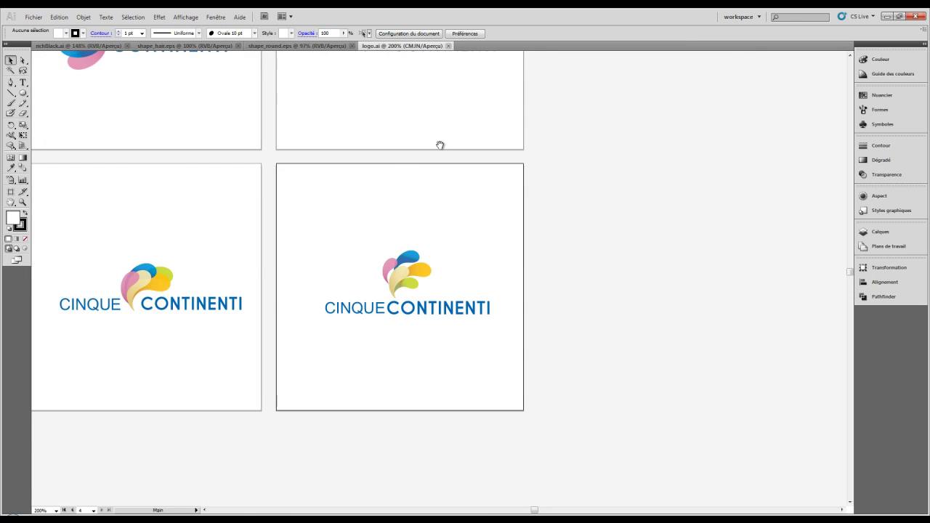
Zoom in on the bottom-right logo and select its green, yellow, cream, pink and blue petals
{"action": "left_click", "coordinate": [429, 282]}
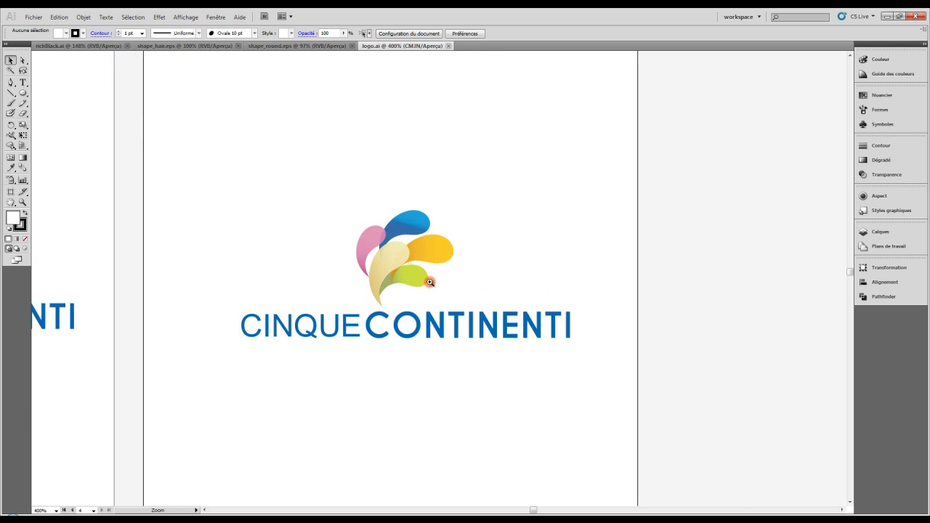
{"action": "left_click", "coordinate": [429, 282]}
{"action": "left_click", "coordinate": [434, 269]}
{"action": "left_click", "coordinate": [452, 216]}
{"action": "left_click", "coordinate": [360, 223]}
{"action": "left_click", "coordinate": [399, 155]}
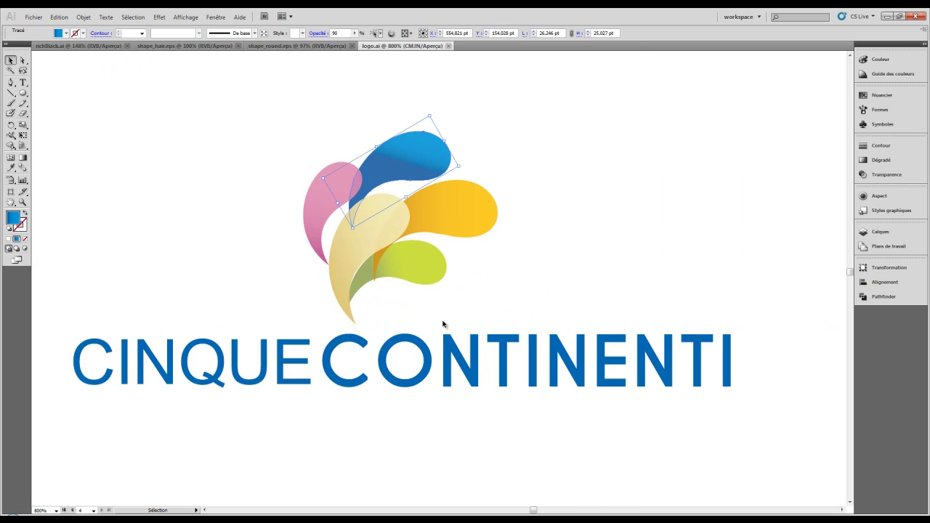
{"action": "key", "text": "space"}
{"action": "mouse_move", "coordinate": [313, 106]}
{"action": "left_mouse_down"}
{"action": "mouse_move", "coordinate": [401, 317]}
{"action": "mouse_move", "coordinate": [369, 413]}
{"action": "left_mouse_up"}
{"action": "left_click", "coordinate": [412, 311]}
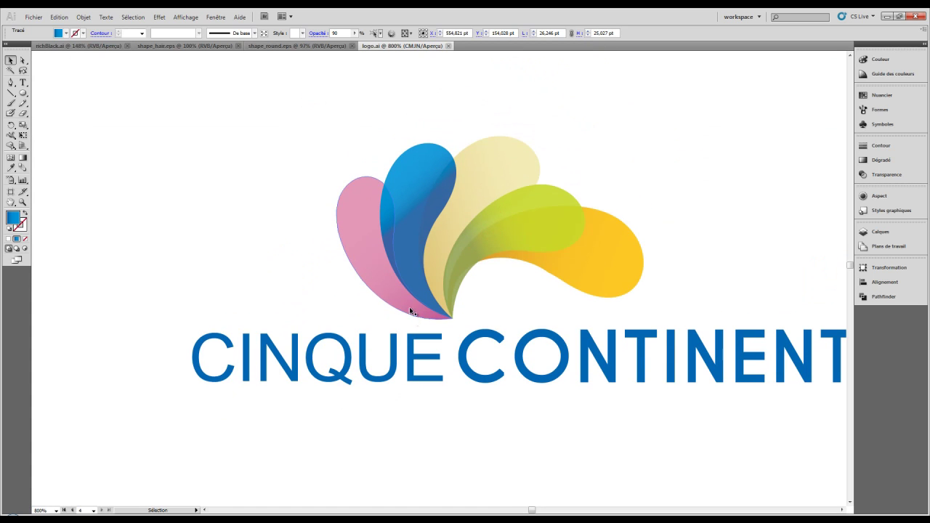
{"action": "left_click", "coordinate": [409, 232]}
Zoom out to all four logo artboards, then close logo.ai
{"action": "key", "text": "ctrl+space"}
{"action": "left_click", "coordinate": [425, 228], "text": "ctrl+alt"}
{"action": "left_click", "coordinate": [424, 228], "text": "ctrl+alt"}
{"action": "left_click", "coordinate": [424, 228], "text": "ctrl+alt"}
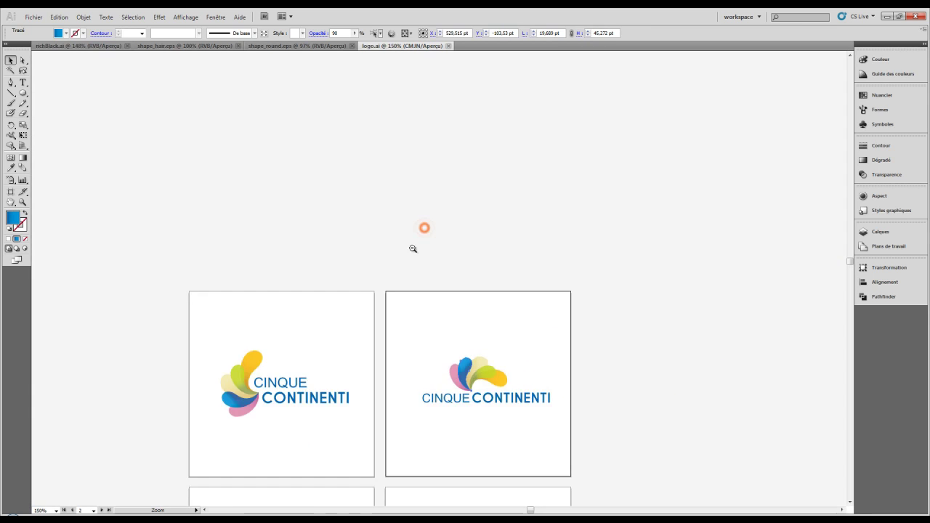
{"action": "left_click_drag", "start_coordinate": [377, 287], "coordinate": [396, 158]}
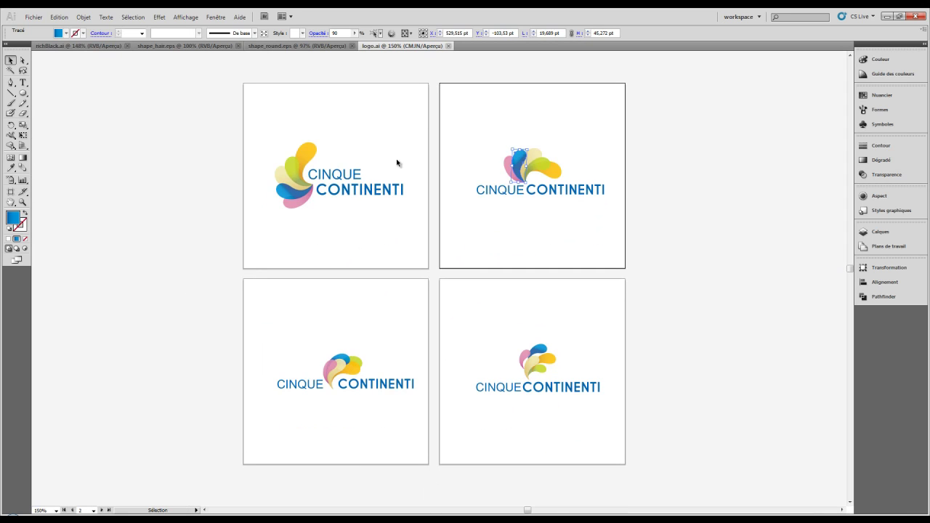
{"action": "key", "text": "ctrl+w"}
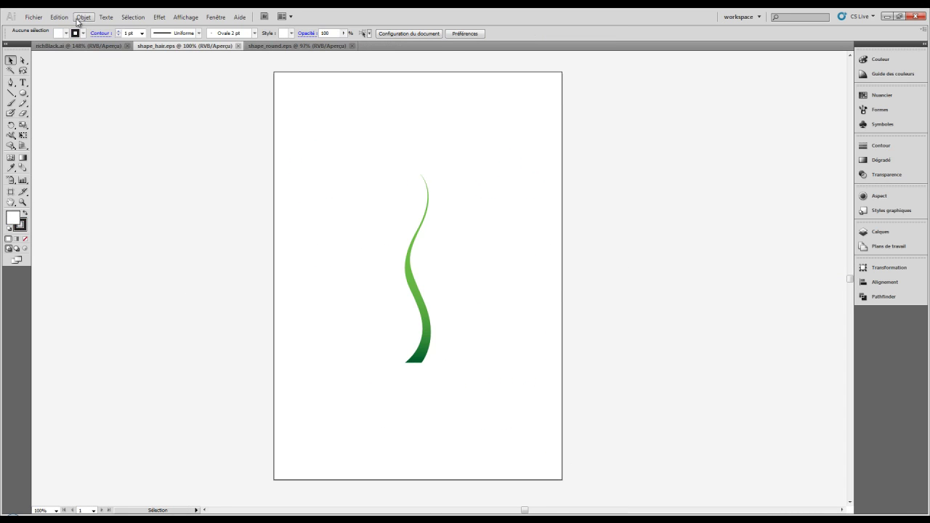
Open Préférences at the Général page (Ctrl+K) and browse its section list
{"action": "left_click", "coordinate": [61, 19]}
{"action": "mouse_move", "coordinate": [80, 332]}
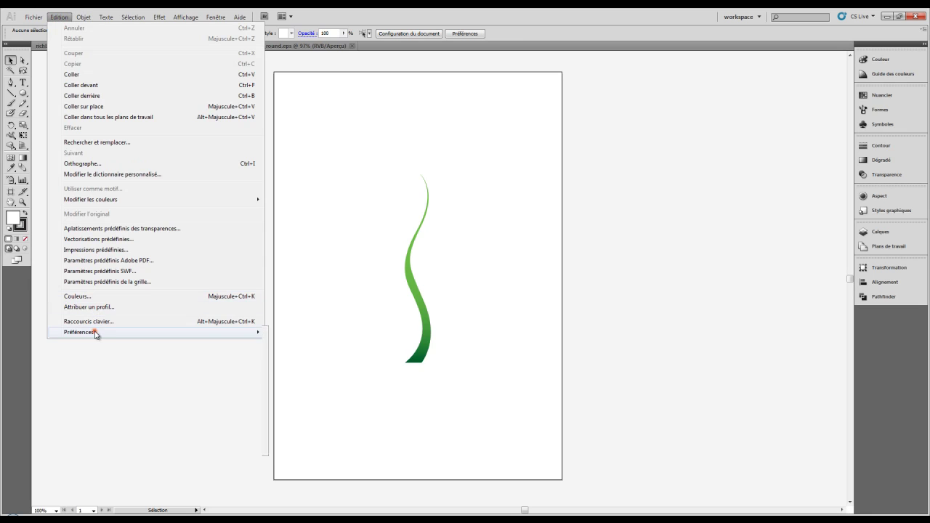
{"action": "left_click", "coordinate": [635, 333]}
{"action": "key", "text": "ctrl+k"}
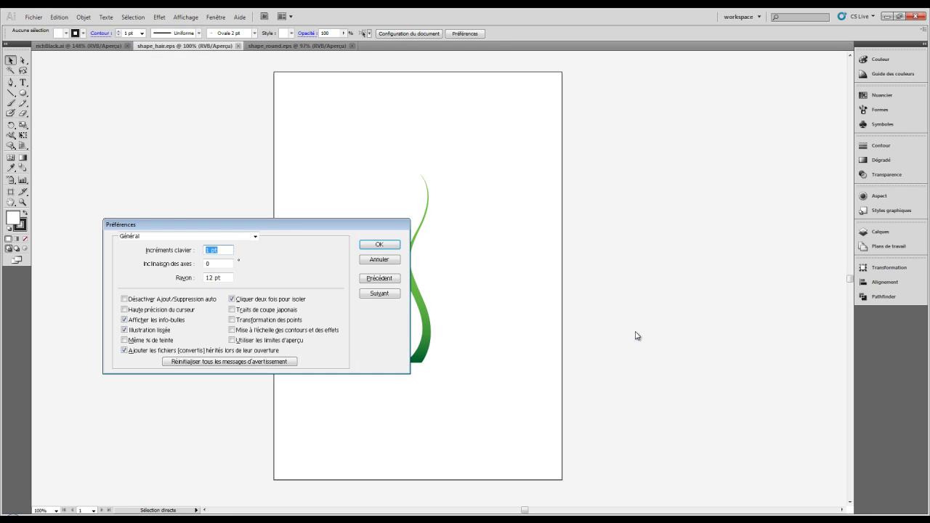
{"action": "left_click", "coordinate": [215, 235]}
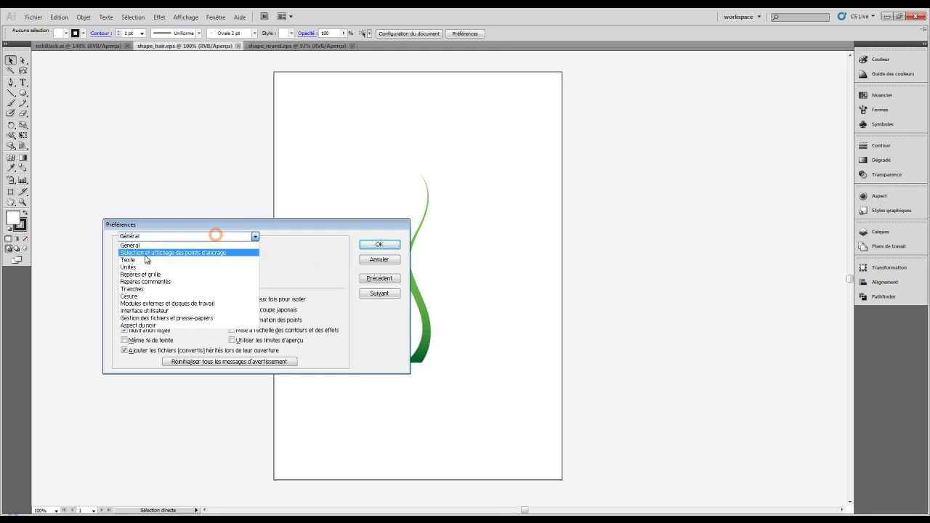
{"action": "left_click", "coordinate": [297, 257]}
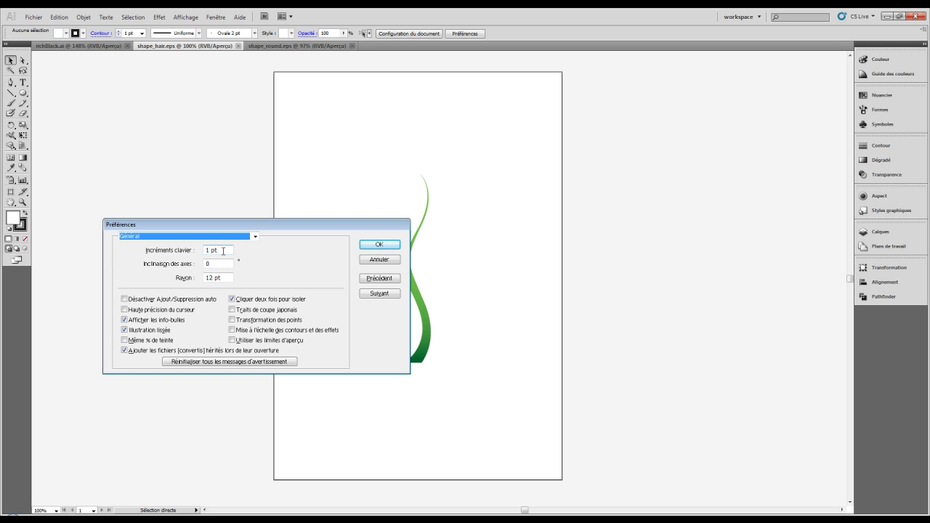
Look over the Unités preferences and their measurement unit options
{"action": "left_click", "coordinate": [259, 238]}
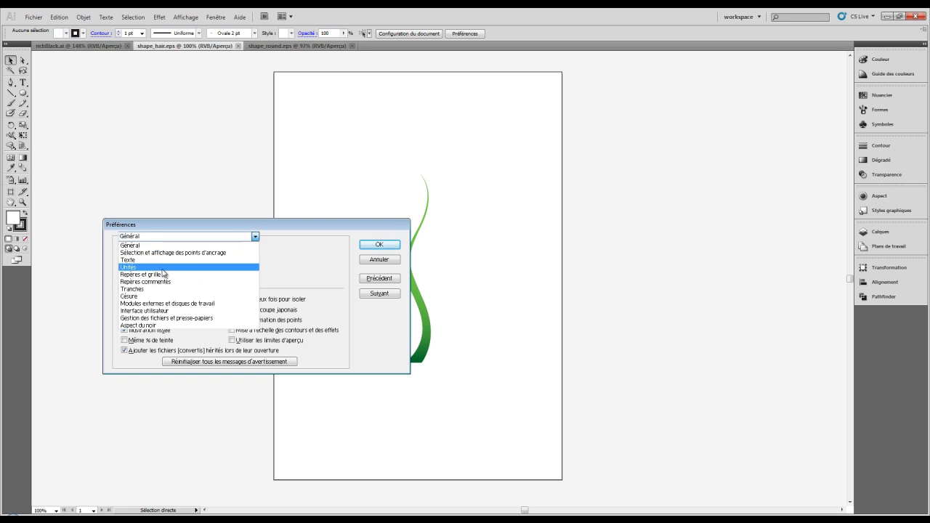
{"action": "left_click", "coordinate": [162, 269]}
{"action": "left_click", "coordinate": [244, 258]}
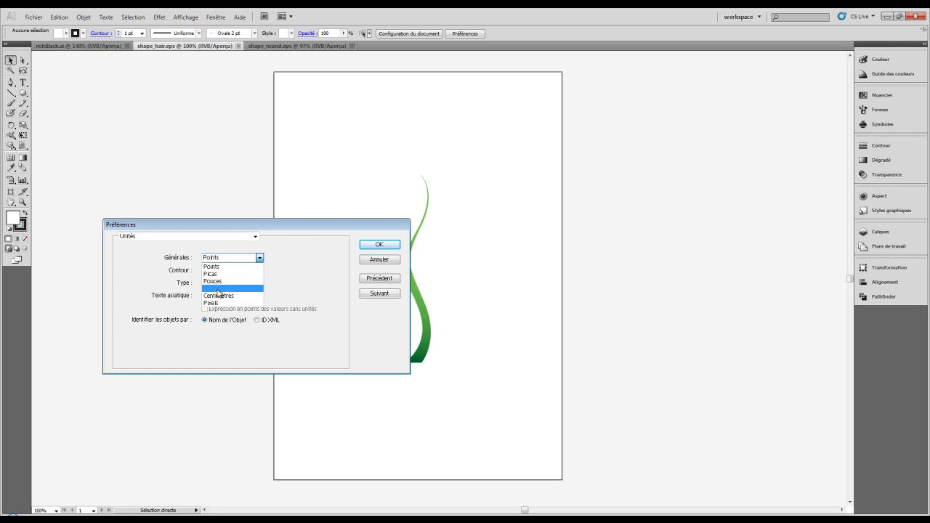
In Repères commentés, enable hints for Outils de transformation
{"action": "left_click", "coordinate": [255, 236]}
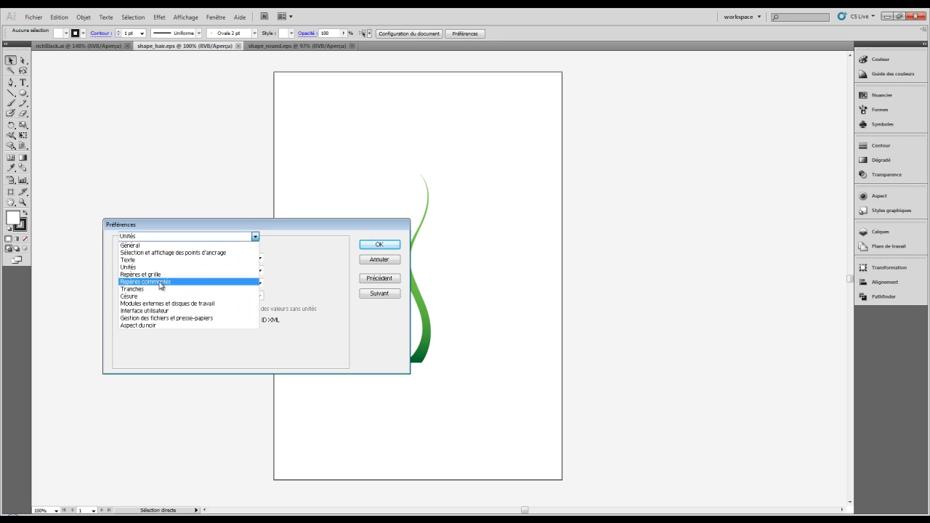
{"action": "left_click", "coordinate": [154, 282]}
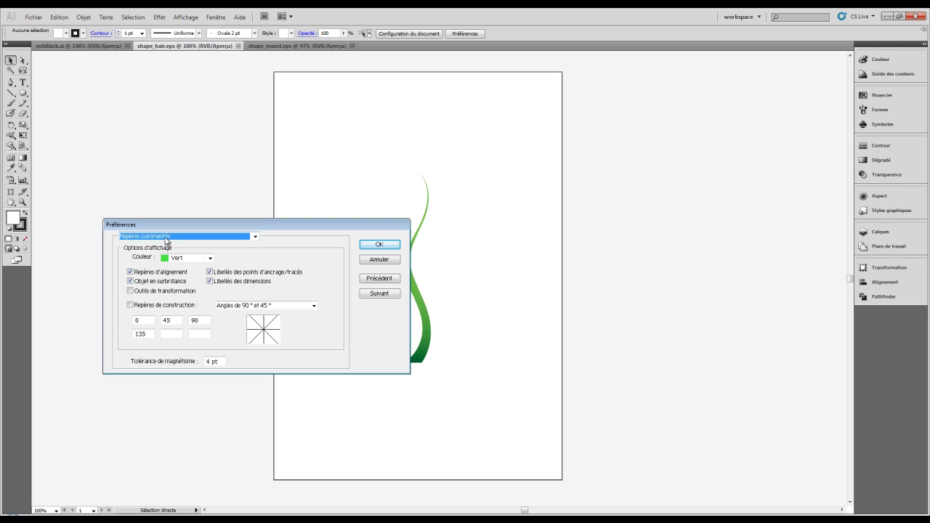
{"action": "left_click", "coordinate": [131, 292]}
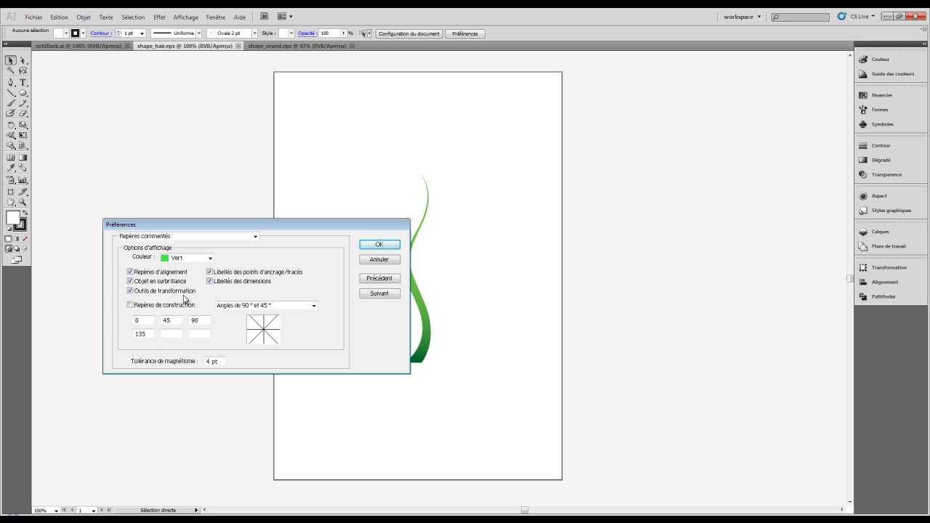
{"action": "left_click", "coordinate": [255, 236]}
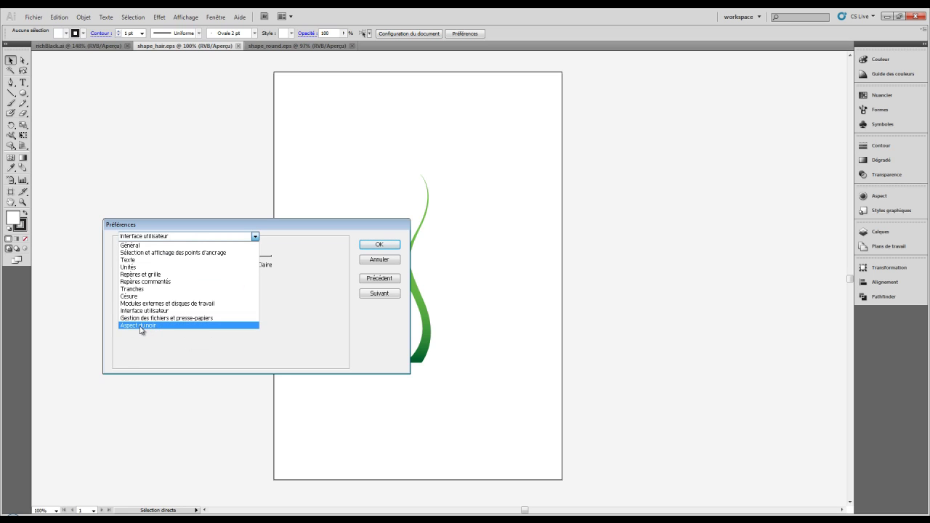
Review the Aspect du noir page, with rich black for screen and output, and confirm with OK
{"action": "left_click", "coordinate": [141, 327]}
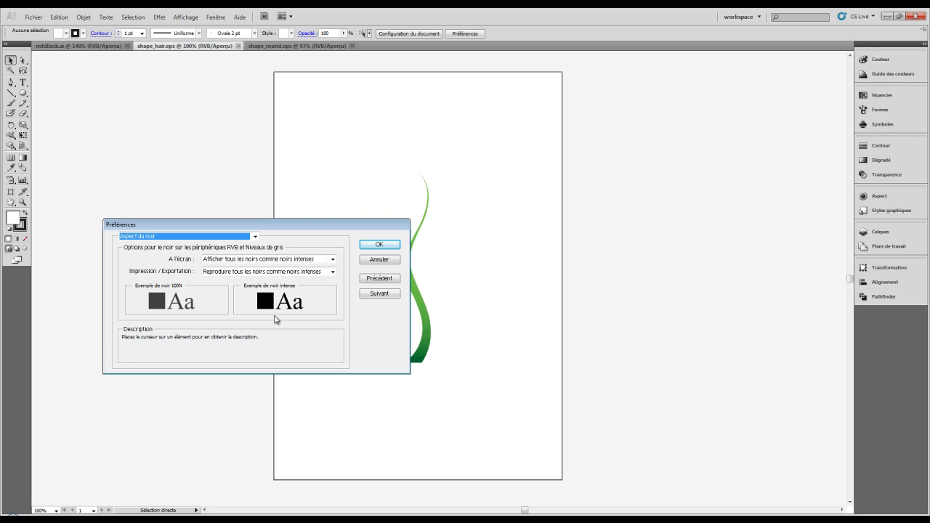
{"action": "mouse_move", "coordinate": [265, 301]}
{"action": "left_click", "coordinate": [379, 244]}
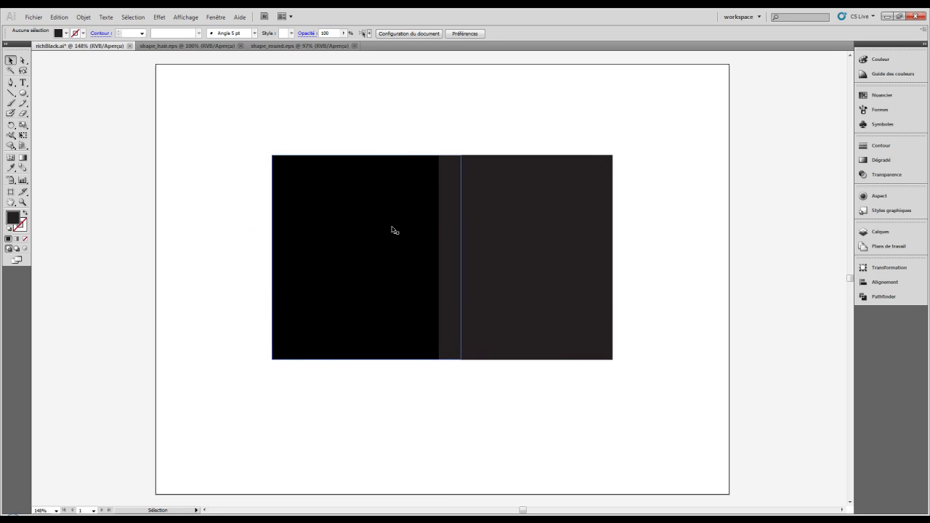
Move the black square left, select the dark right square and show its CMYK values in Couleur
{"action": "left_click_drag", "start_coordinate": [359, 225], "coordinate": [297, 224]}
{"action": "left_click", "coordinate": [508, 268]}
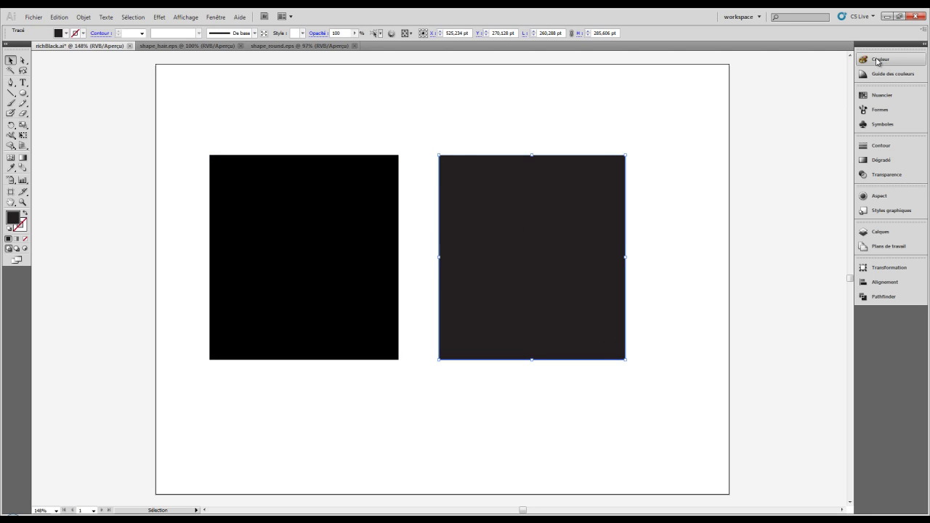
{"action": "left_click", "coordinate": [885, 64]}
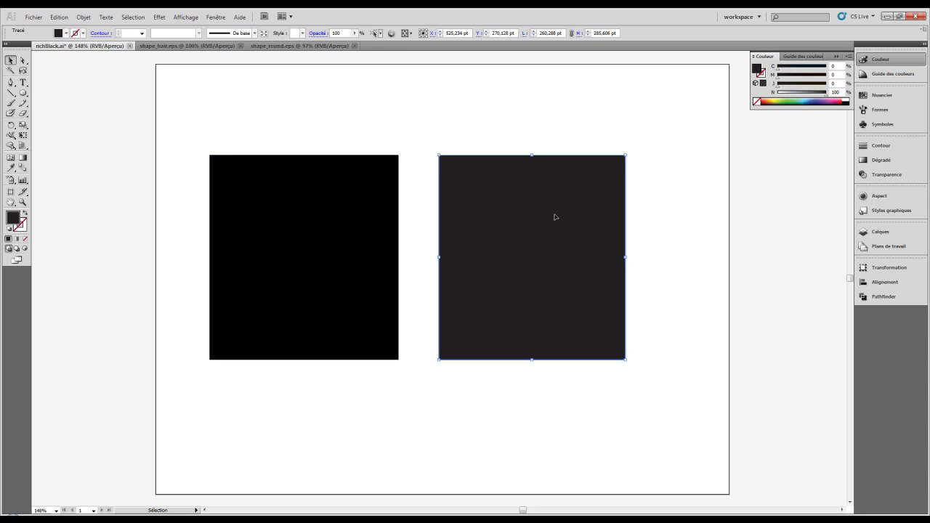
Raise the right square's C, M and J to 100 for rich black, reset them to 0, and deselect
{"action": "left_click_drag", "start_coordinate": [779, 70], "coordinate": [833, 72]}
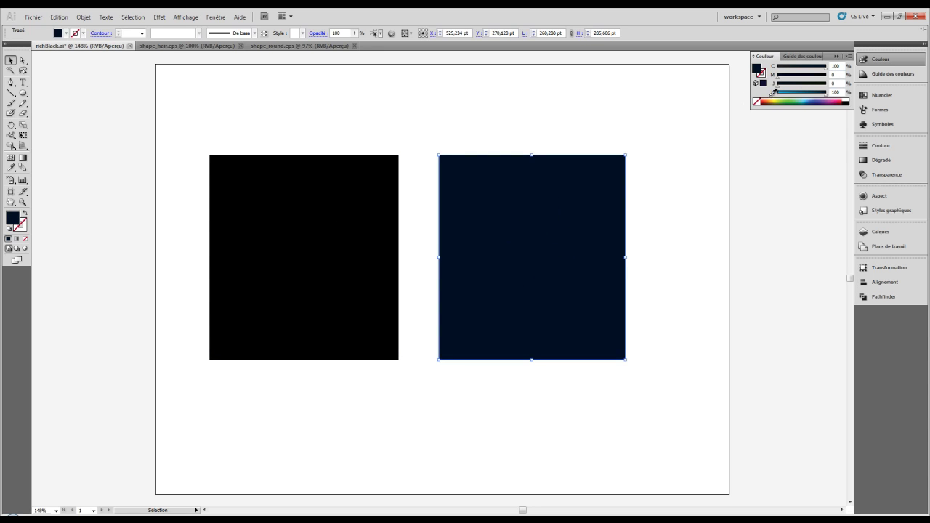
{"action": "left_click_drag", "start_coordinate": [777, 76], "coordinate": [847, 85]}
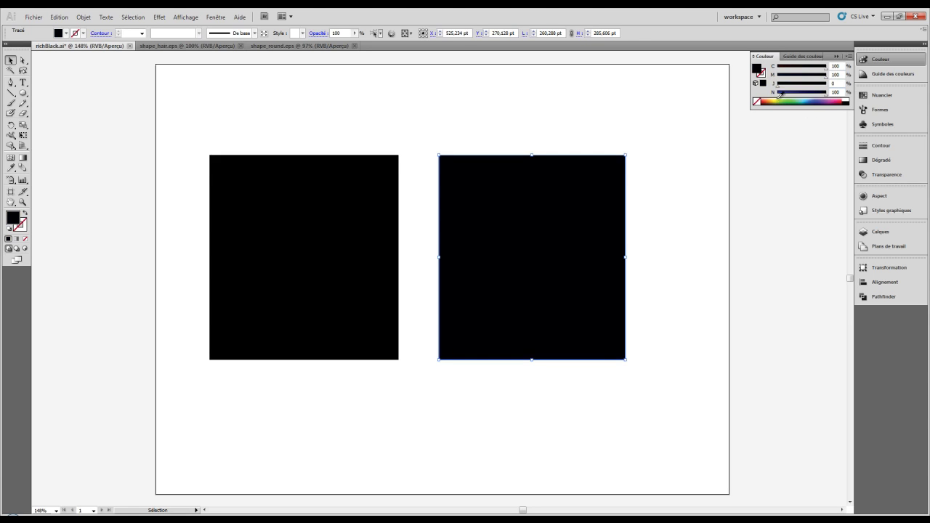
{"action": "left_click_drag", "start_coordinate": [778, 82], "coordinate": [828, 84]}
{"action": "left_click", "coordinate": [778, 85]}
{"action": "left_click", "coordinate": [778, 75]}
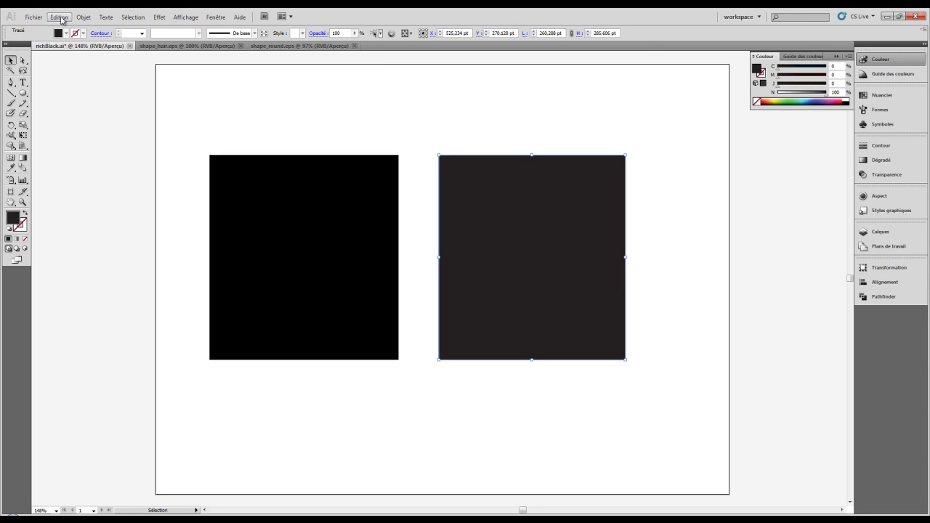
{"action": "left_click", "coordinate": [650, 115]}
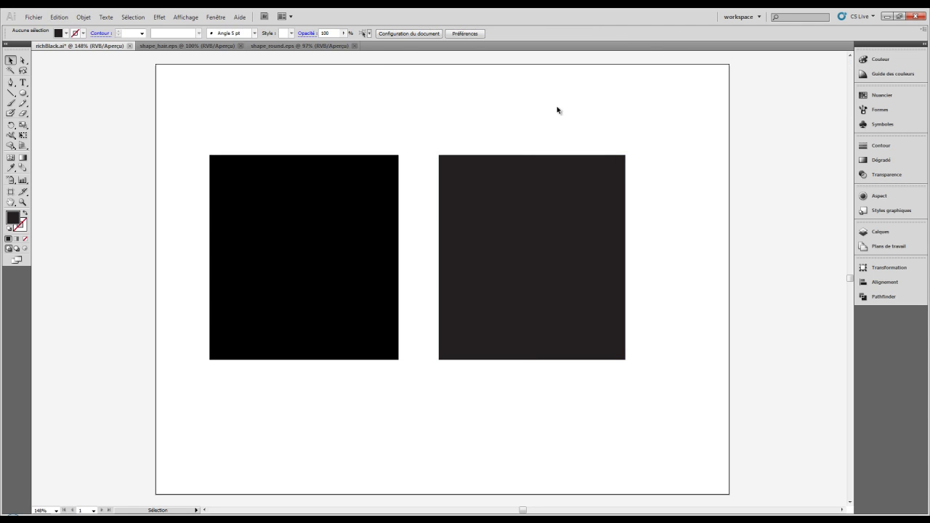